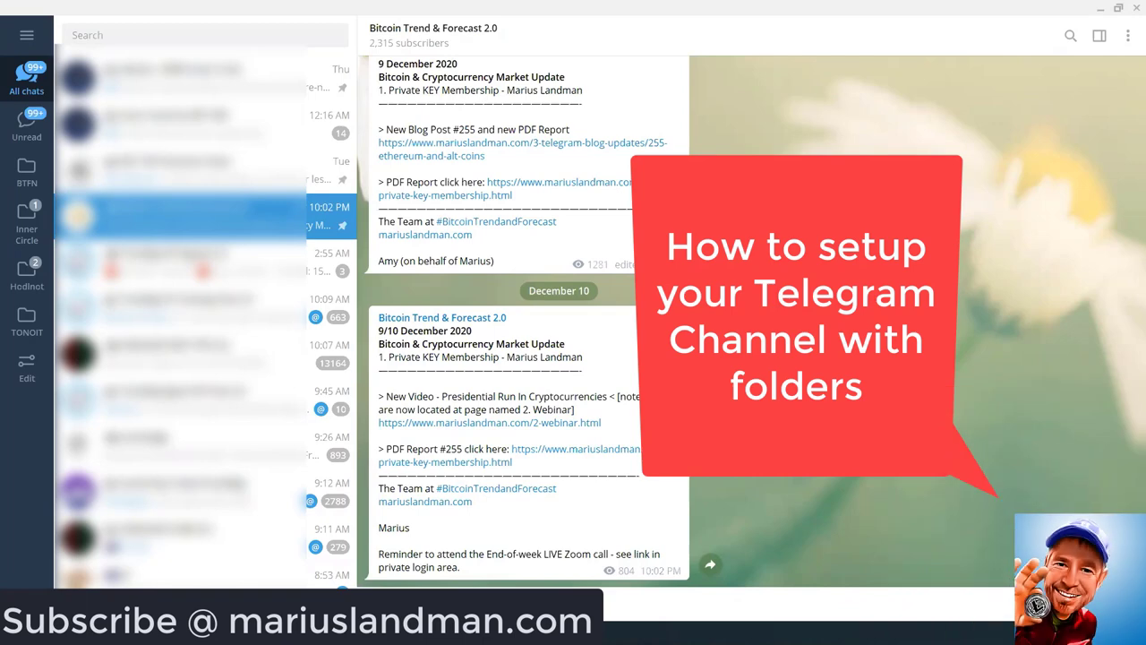
- Open the Hodlnot folder and look through the messages in HODLNOT BOT TIPS 3.0. and HODLNOTs DEN 3.0
scroll(206, 322, down, 5)
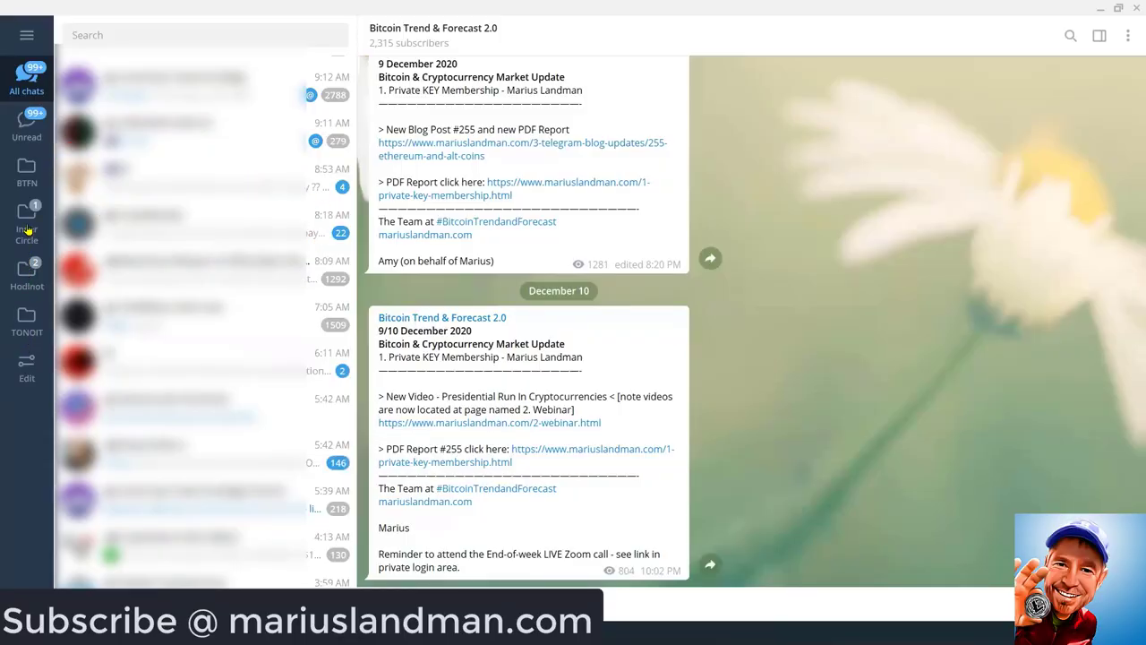
click(27, 273)
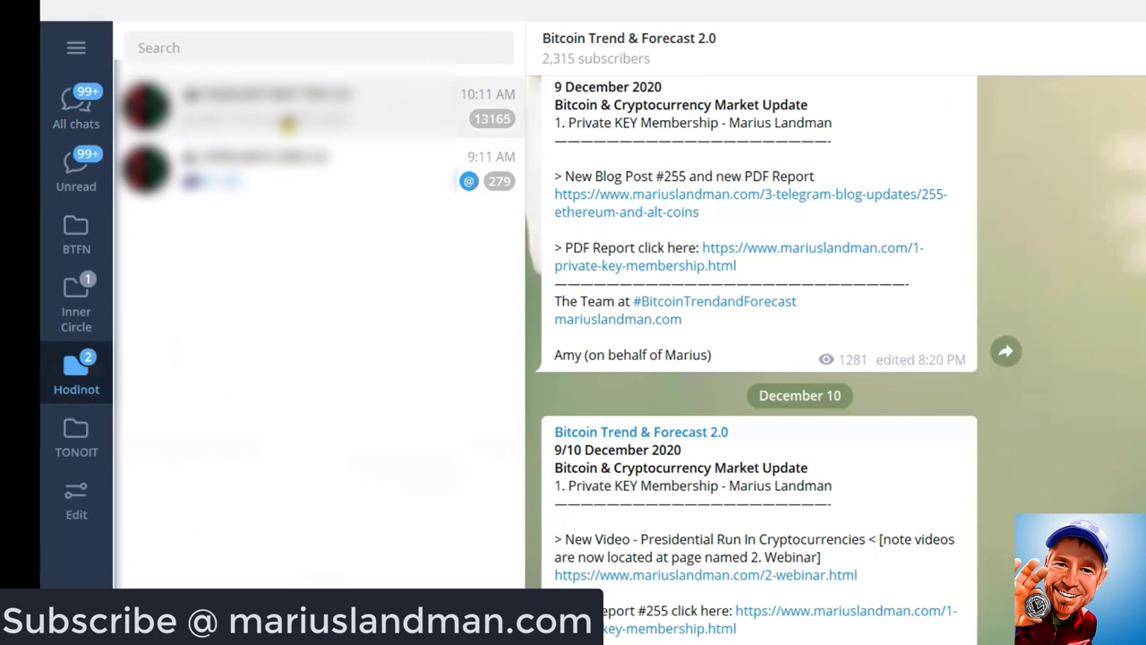
click(314, 121)
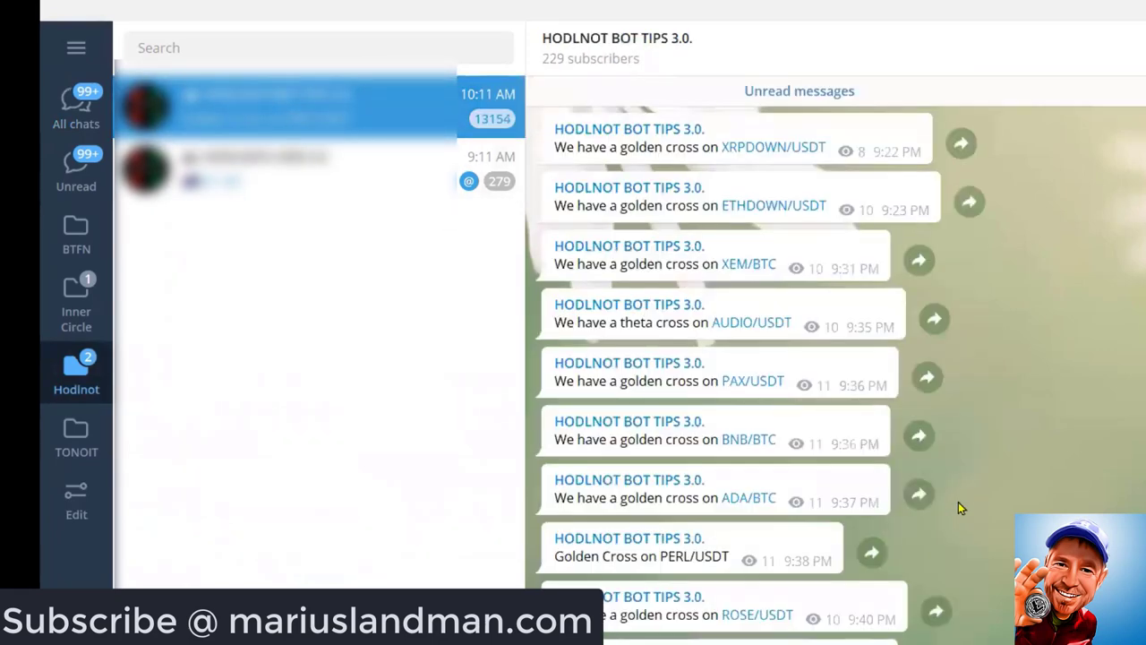
scroll(958, 503, down, 3)
scroll(743, 358, down, 10)
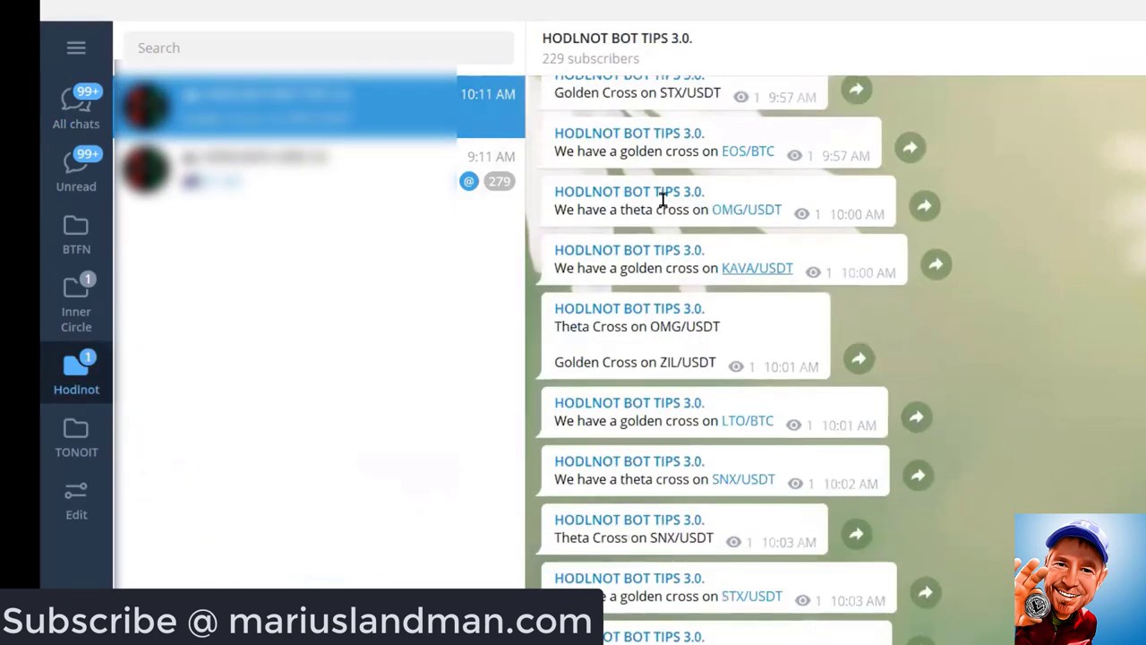
click(287, 166)
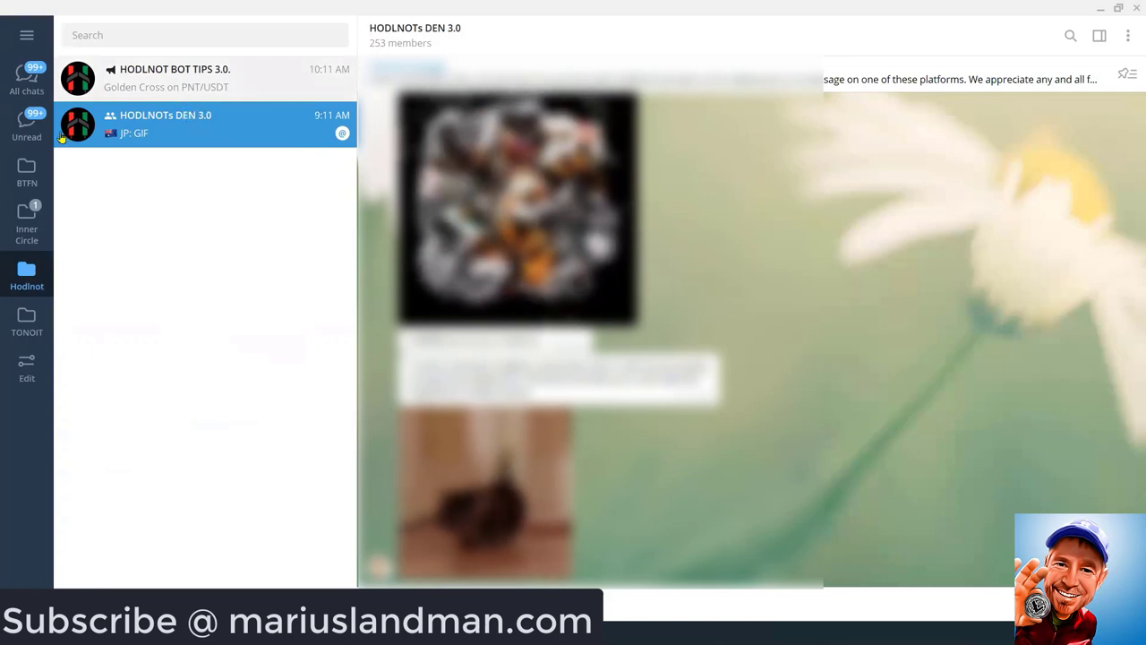
- Open the BTFN folder and read earlier posts in the Bitcoin Trend & Forecast 2.0 channel
click(26, 172)
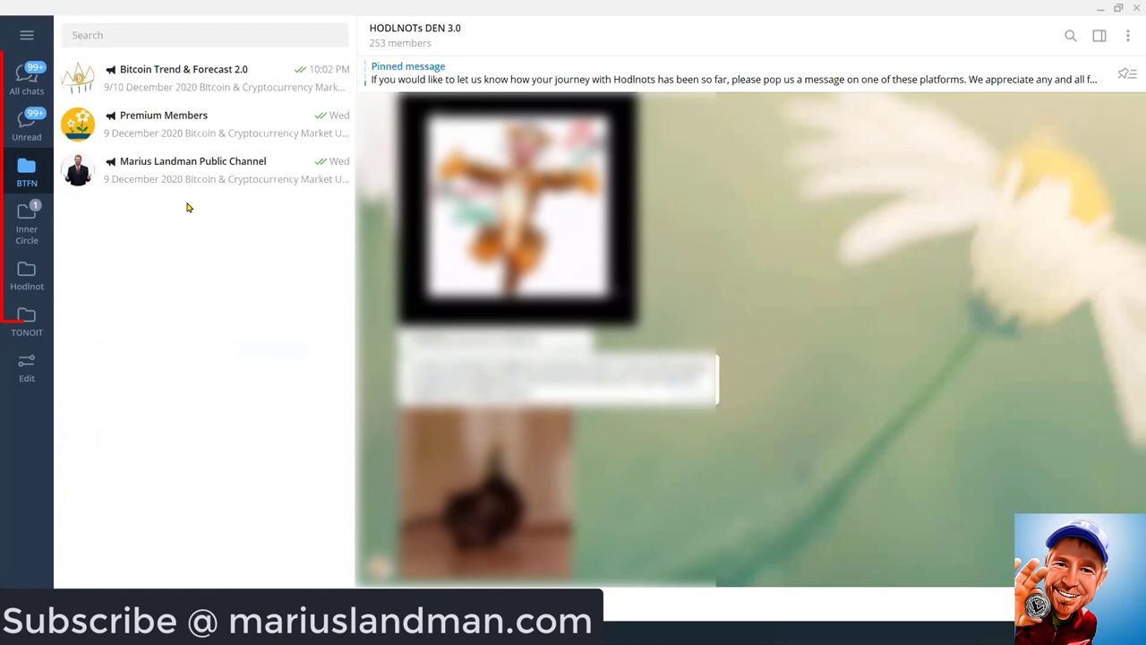
click(193, 87)
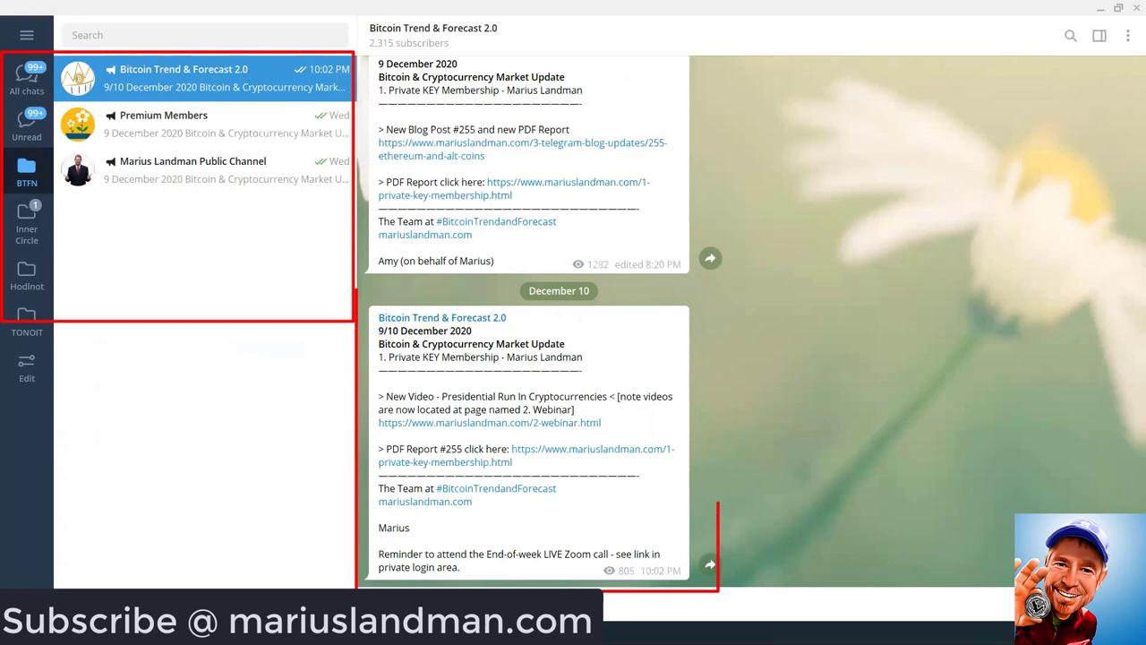
scroll(543, 338, up, 10)
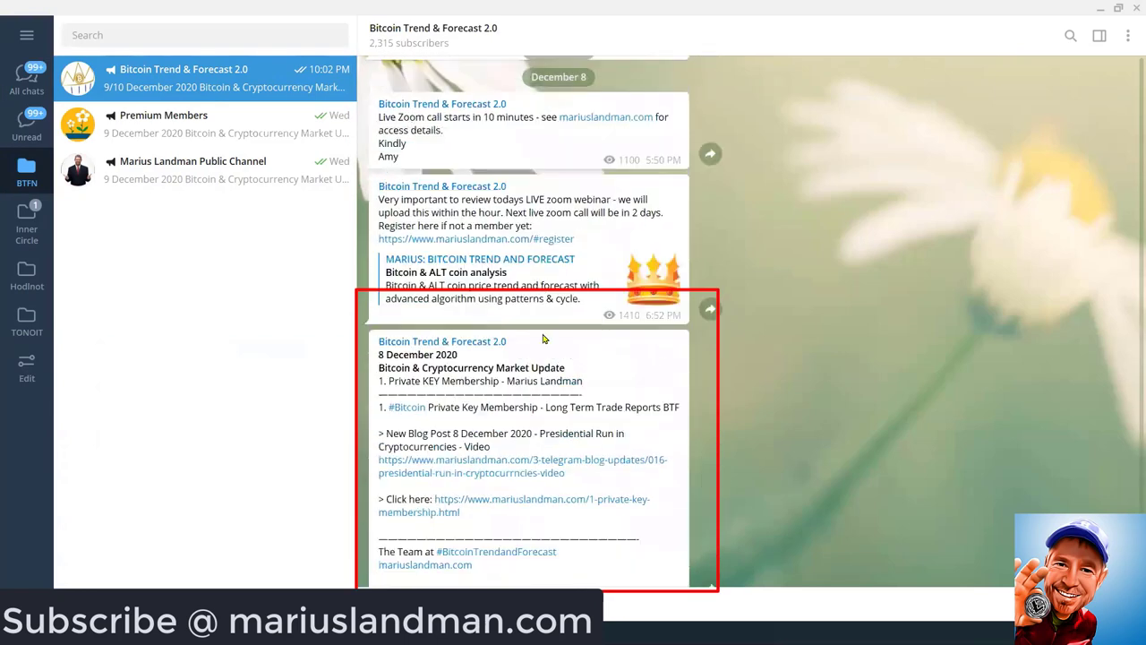
- Browse the complete list of all chats and return to its beginning
click(50, 81)
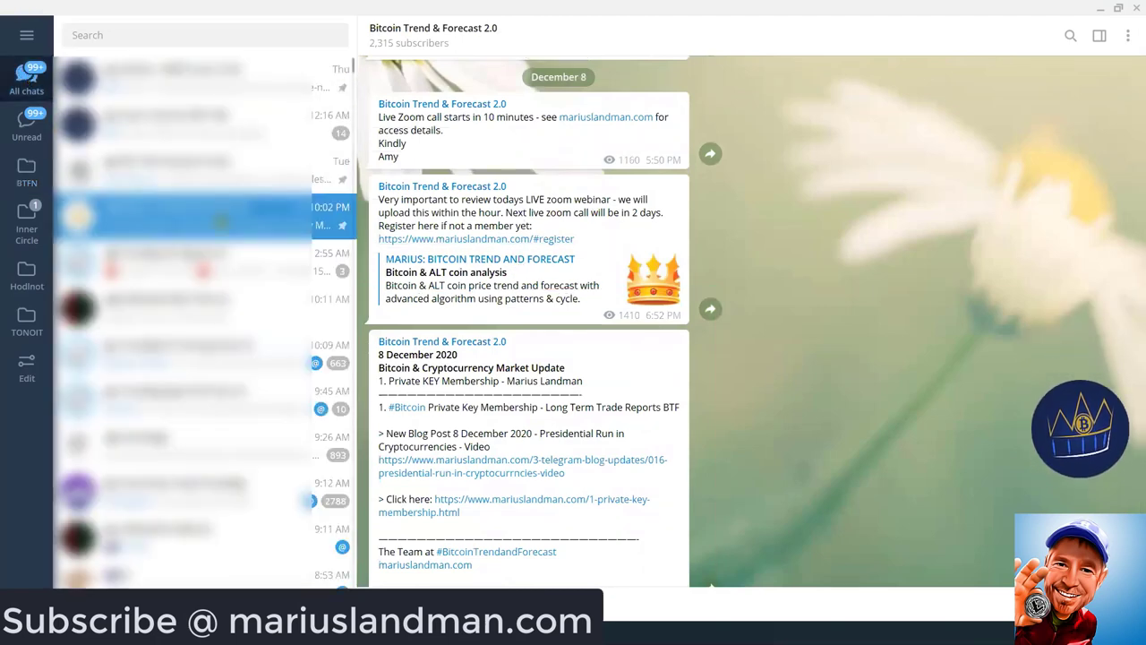
scroll(221, 221, down, 5)
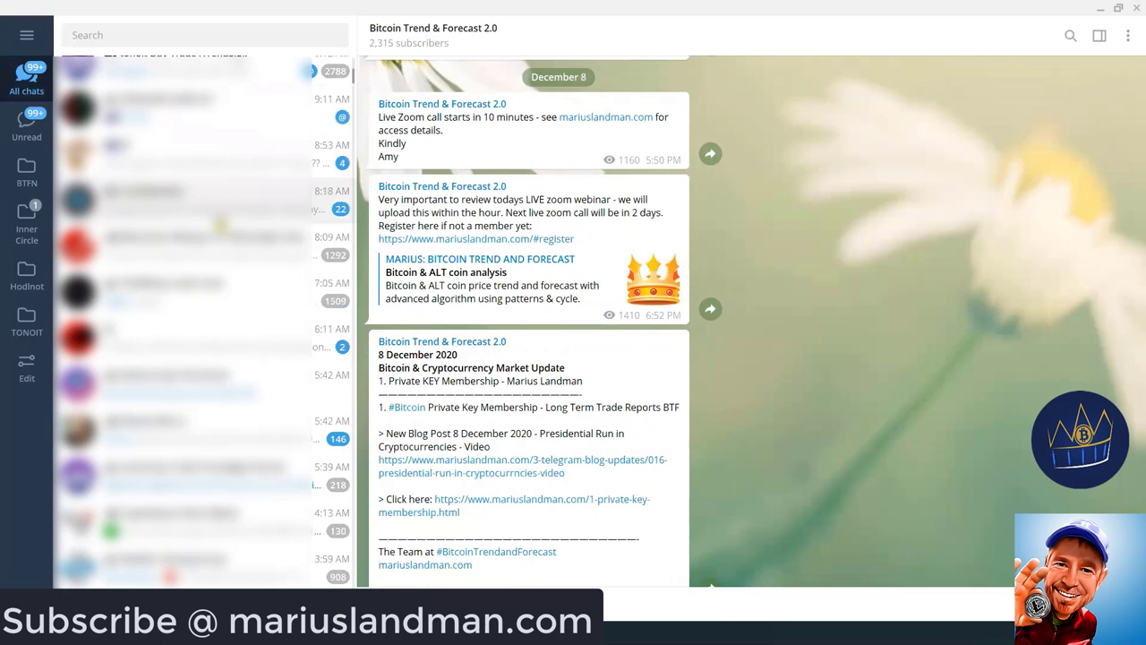
scroll(222, 222, down, 2)
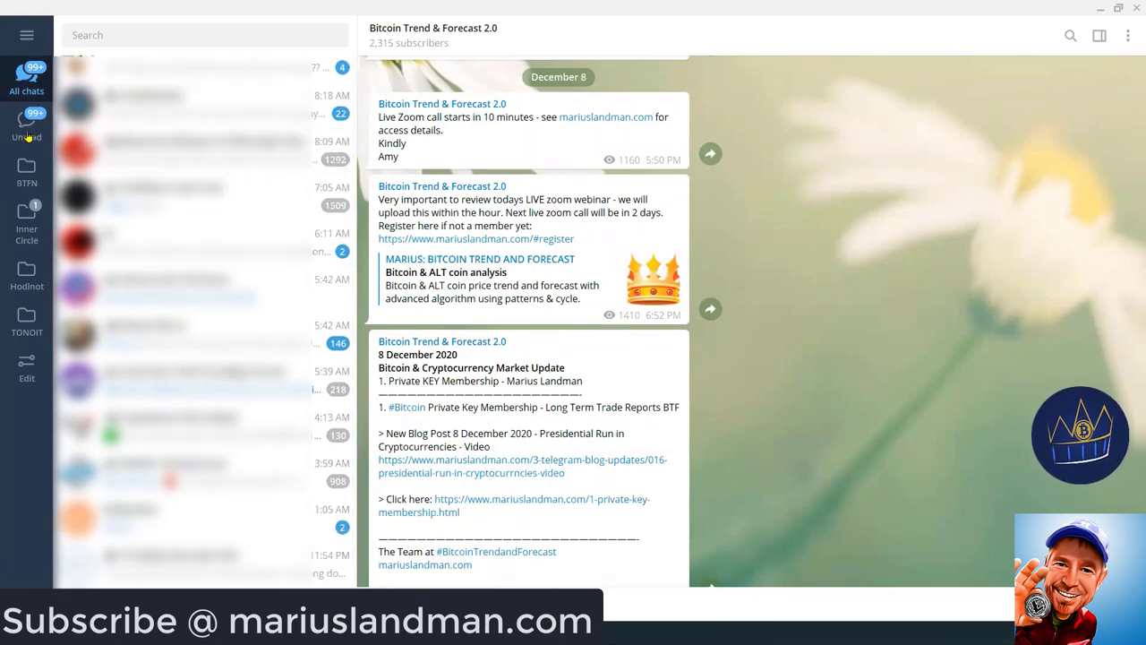
scroll(314, 220, up, 8)
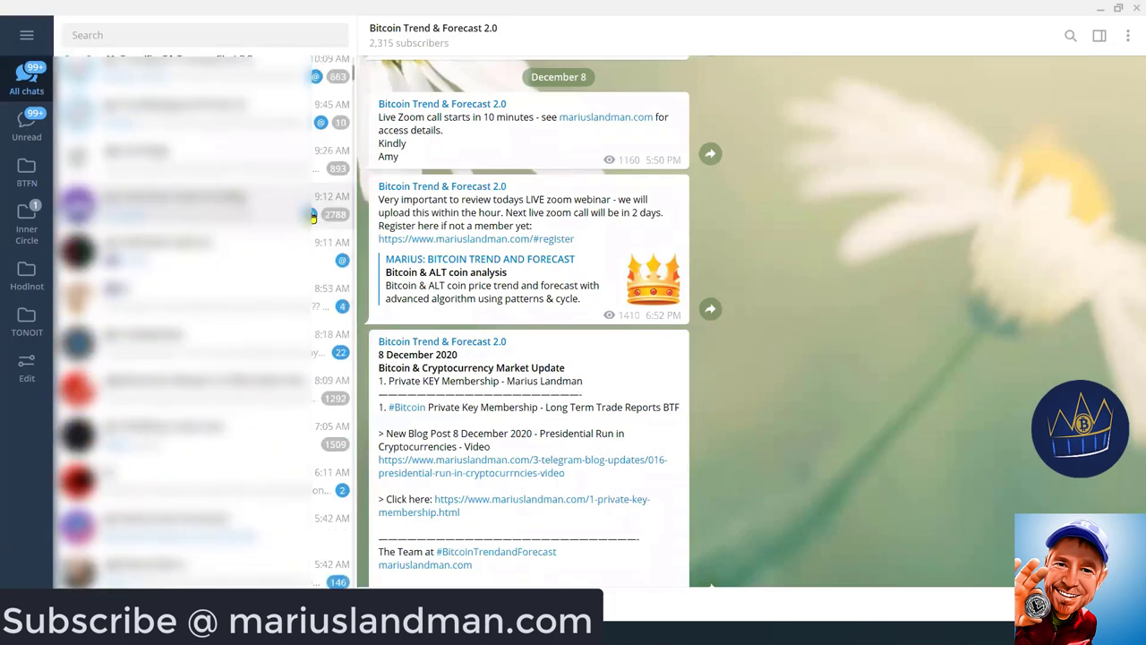
scroll(313, 220, up, 3)
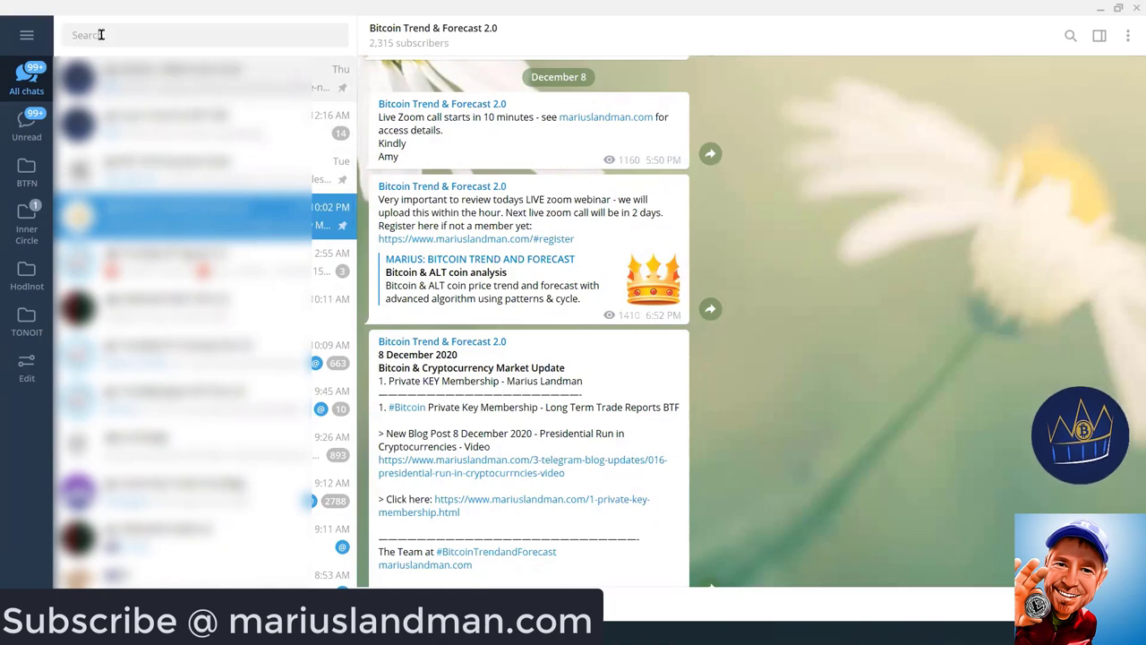
- Start a new chat folder in the folder settings, name it Trendsignals and give it the star icon
click(27, 37)
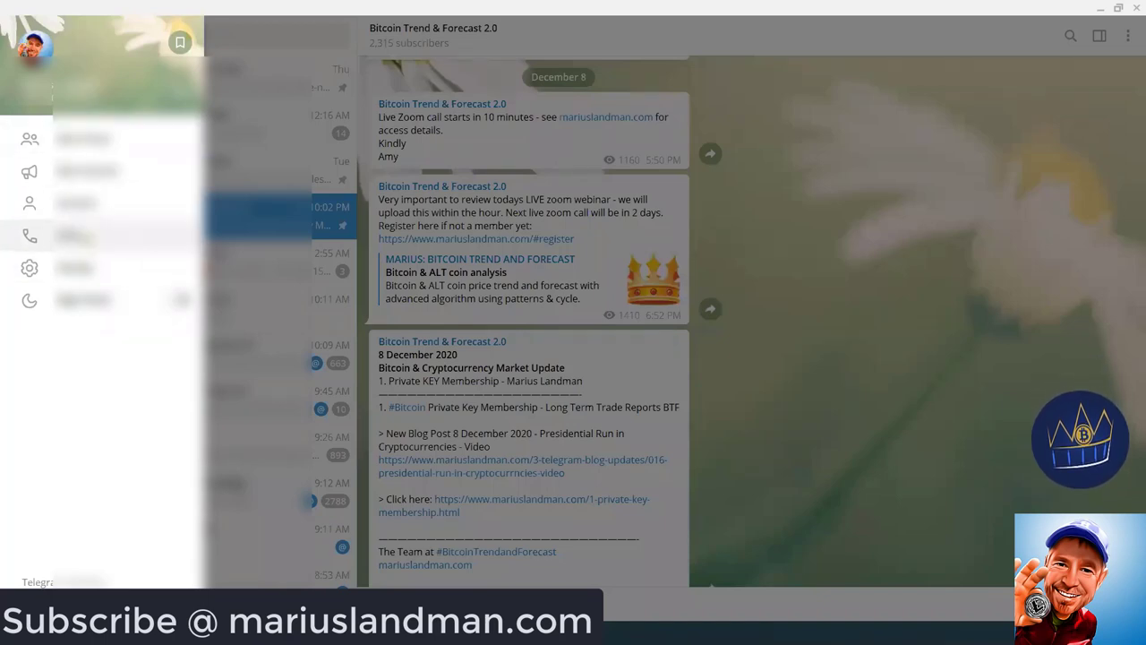
click(81, 268)
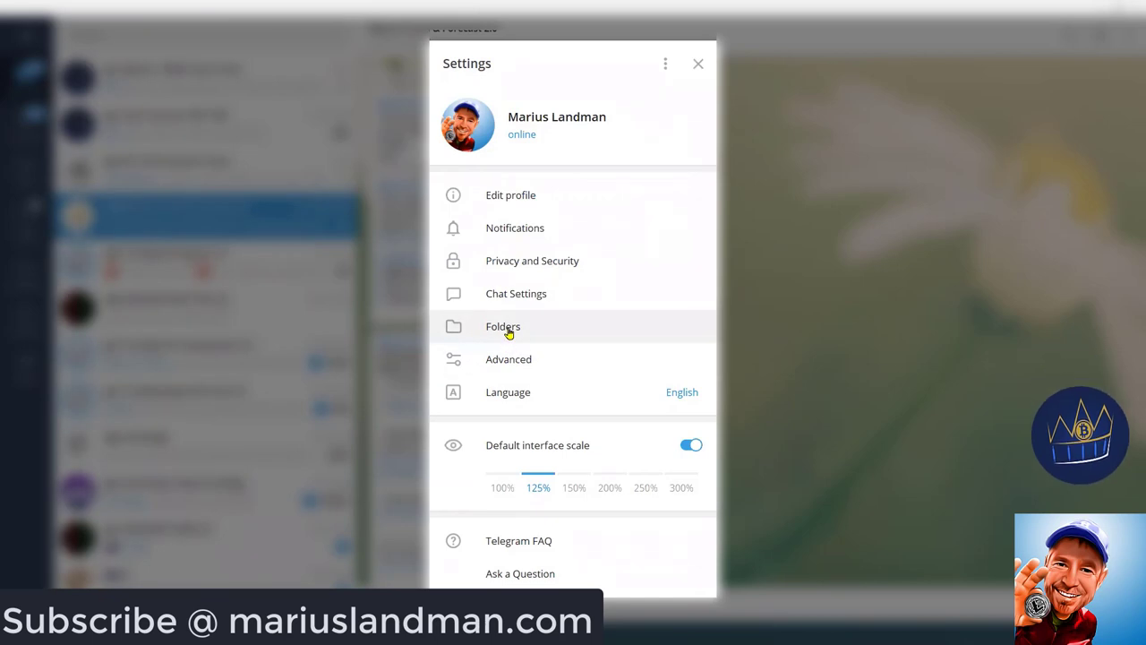
click(507, 329)
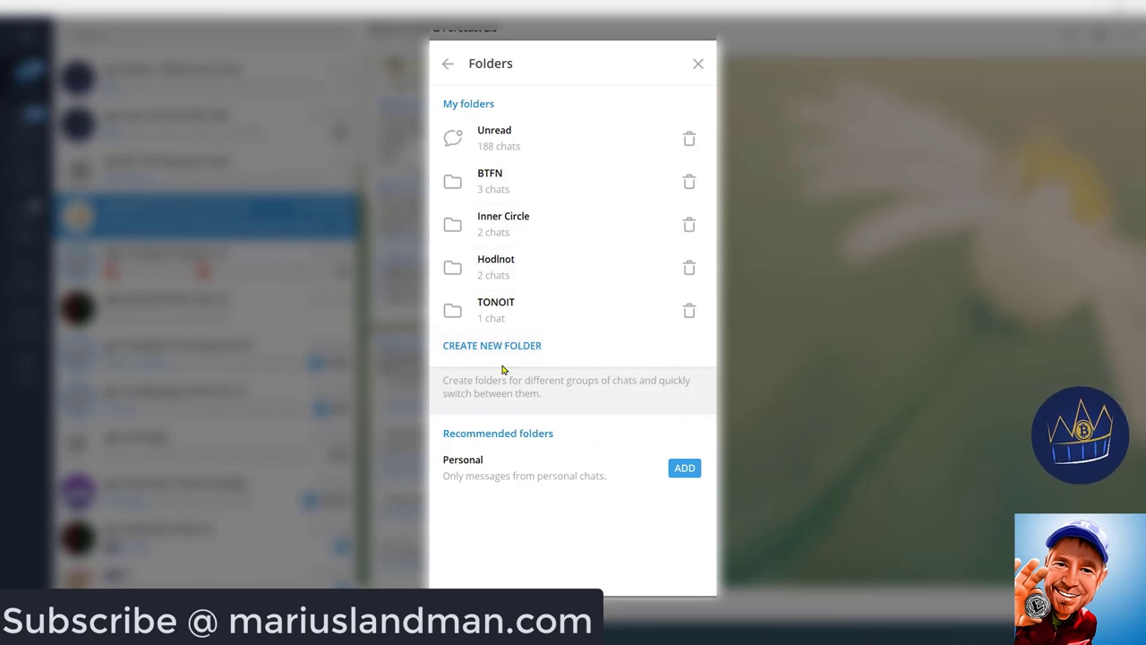
click(498, 353)
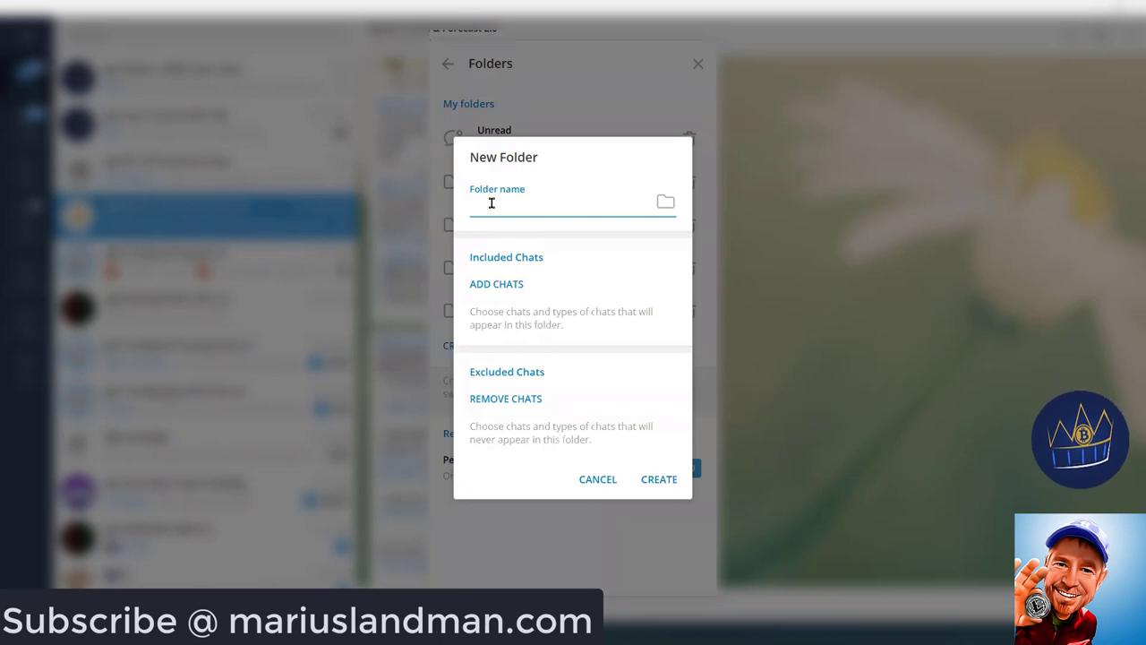
text(Tren)
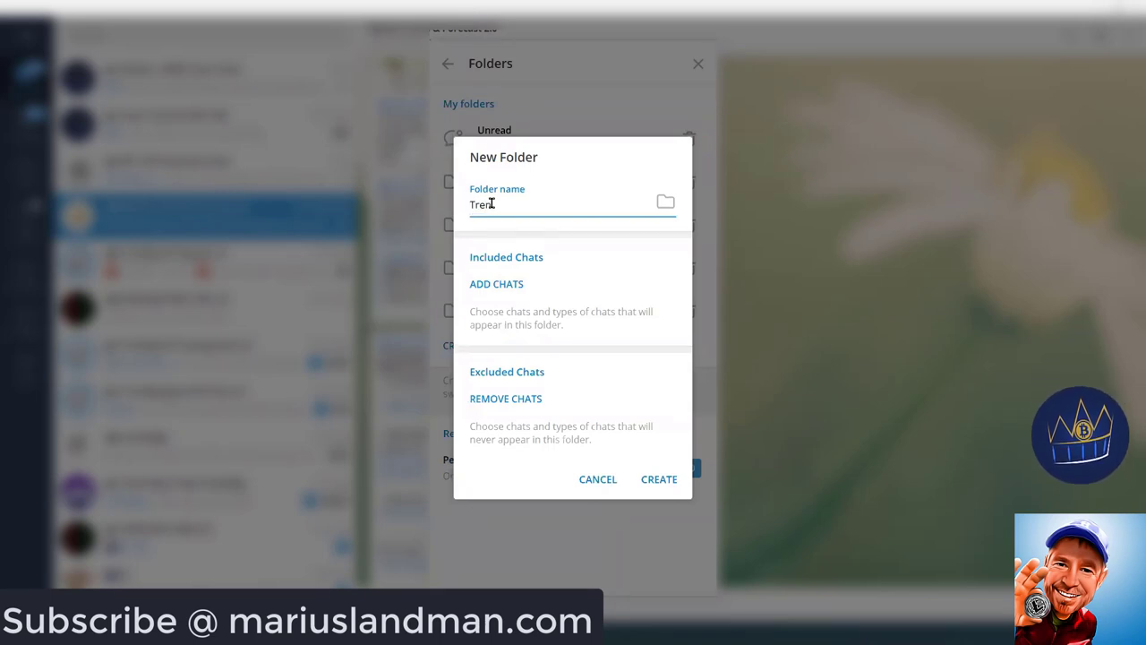
text(dsignals)
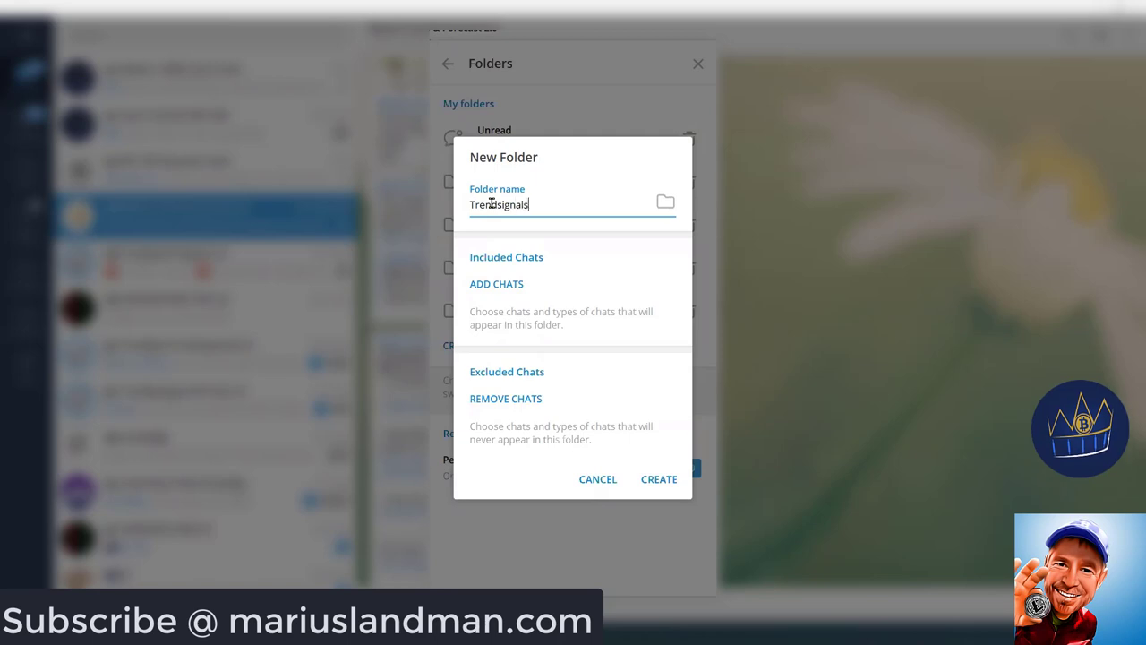
mouse_move(667, 206)
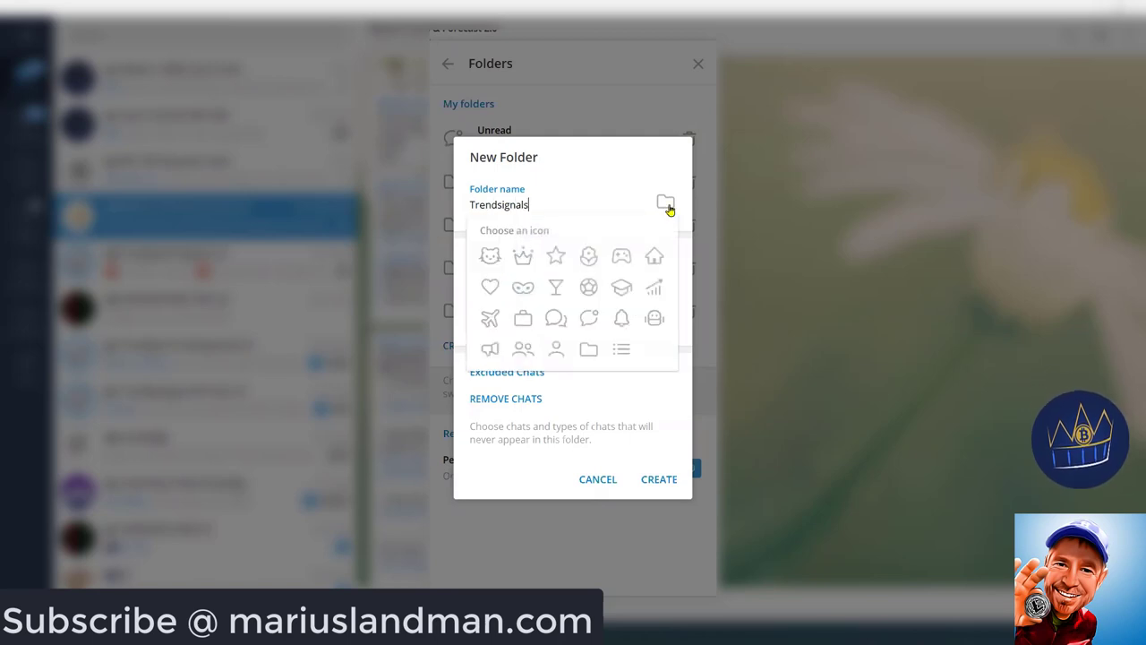
click(557, 257)
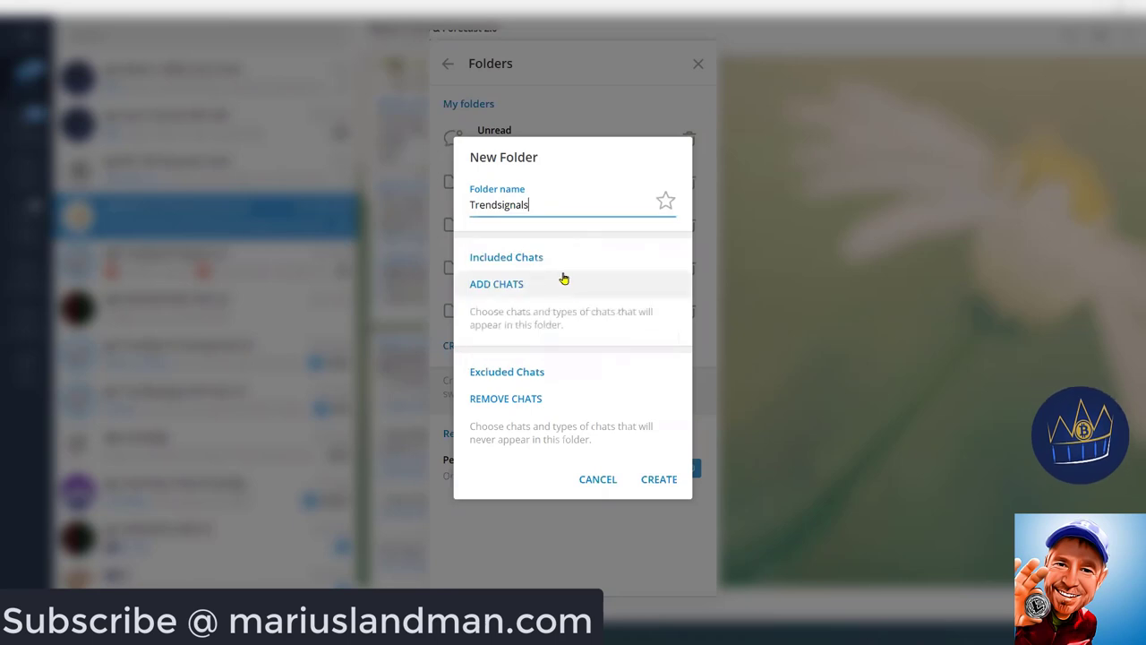
- Include TrendSig VIP Signals 2.0, TrendSig TA Training Chat 2.0 and TrendSig Signal VIP Chat 2.0 in the new folder, create it and close the settings
click(493, 292)
scroll(570, 428, down, 4)
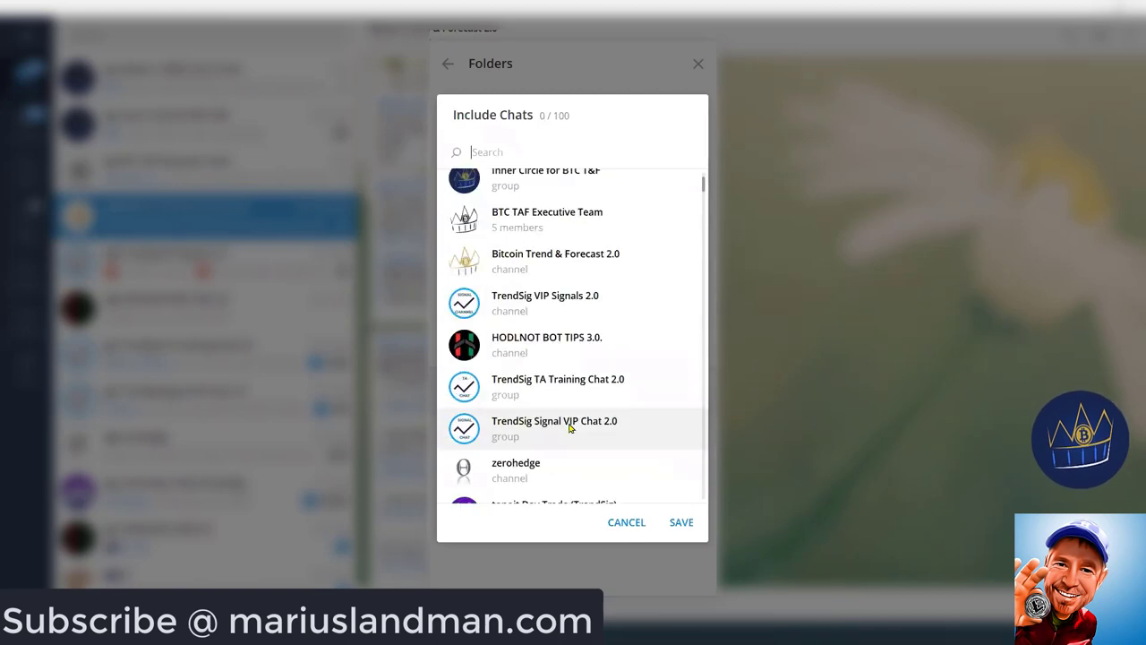
scroll(570, 428, down, 1)
click(522, 269)
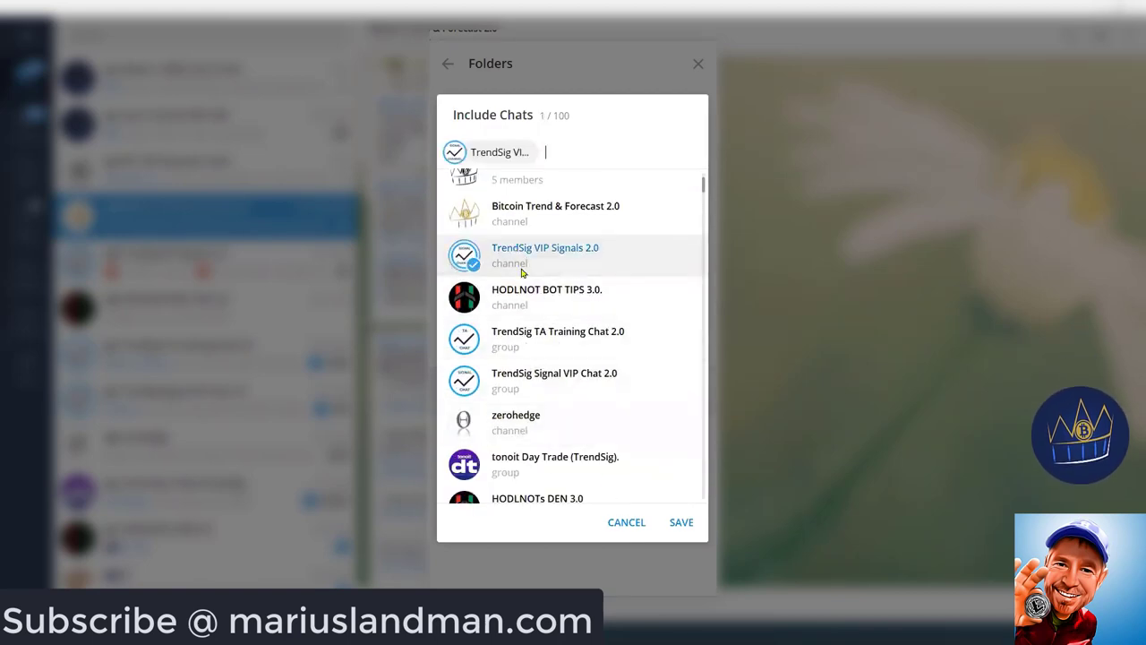
click(515, 340)
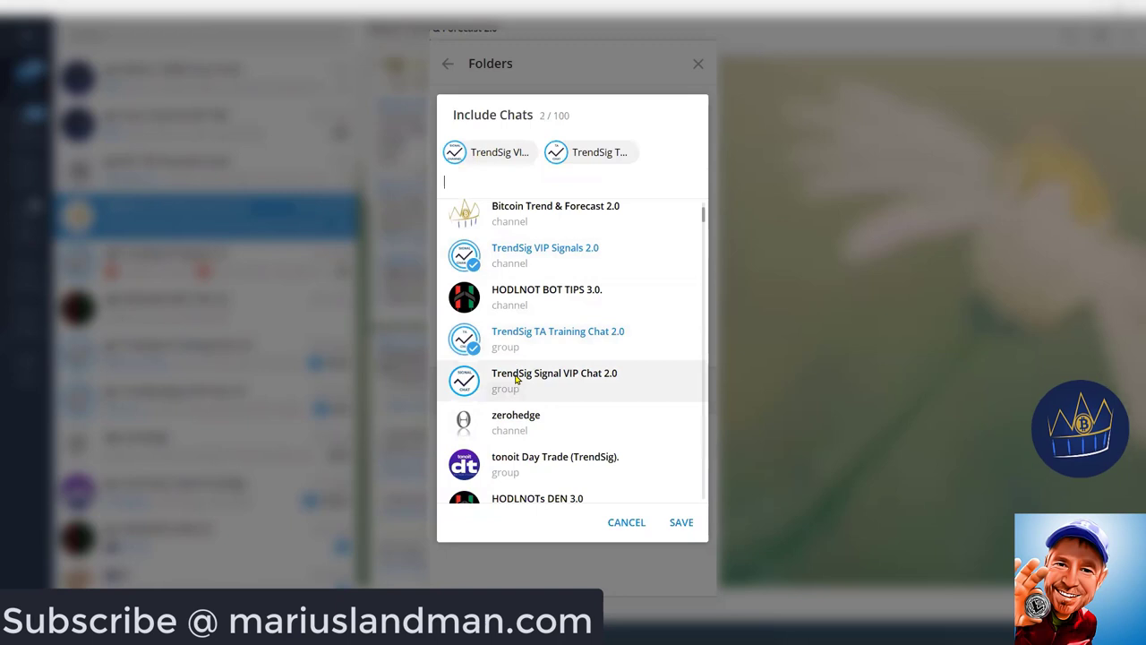
click(517, 380)
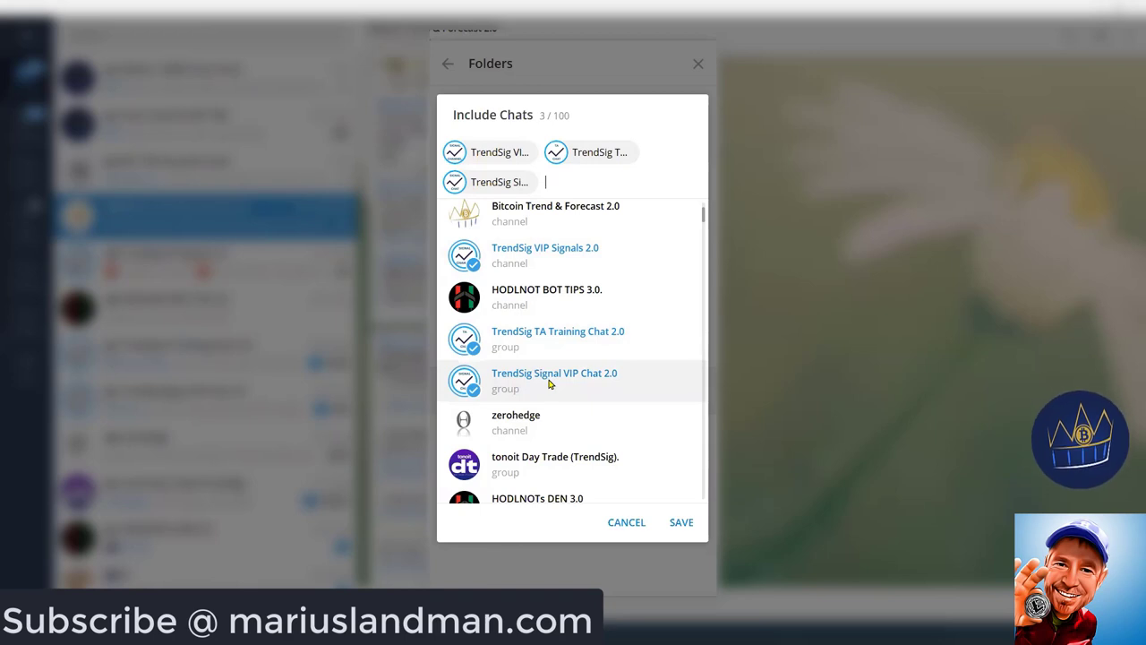
click(681, 523)
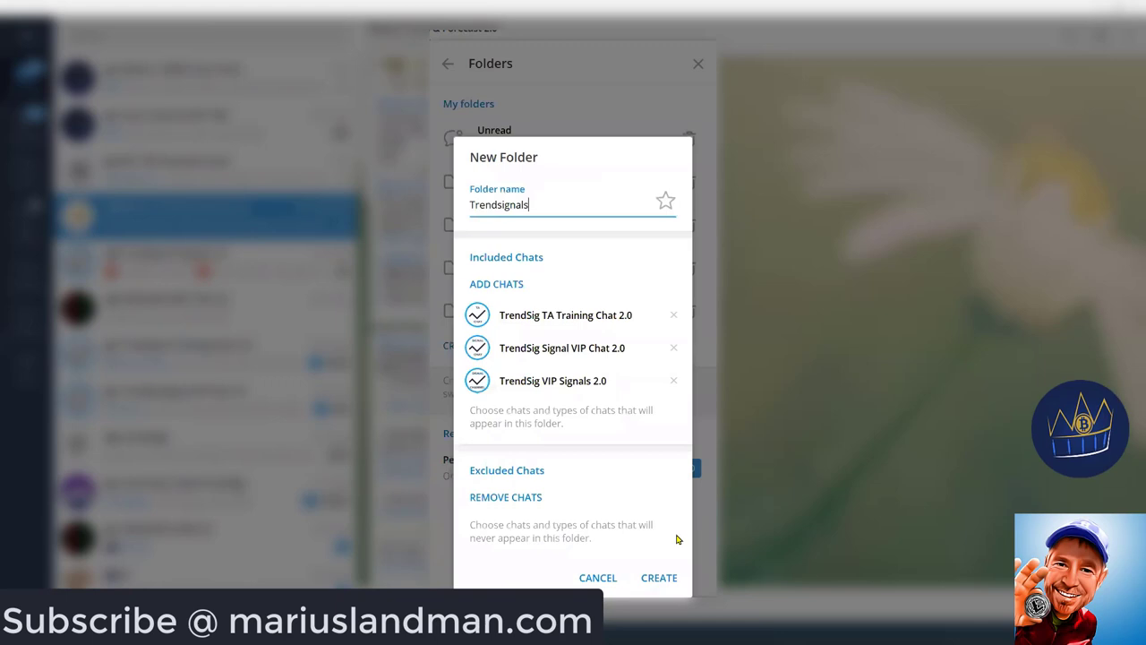
click(659, 578)
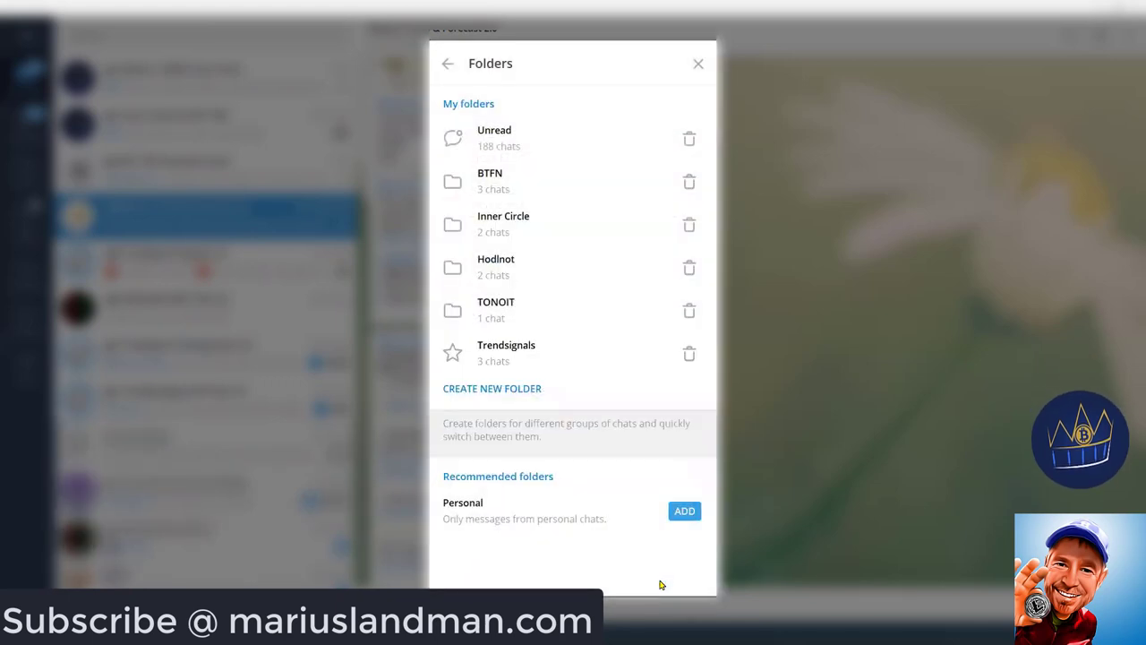
click(698, 66)
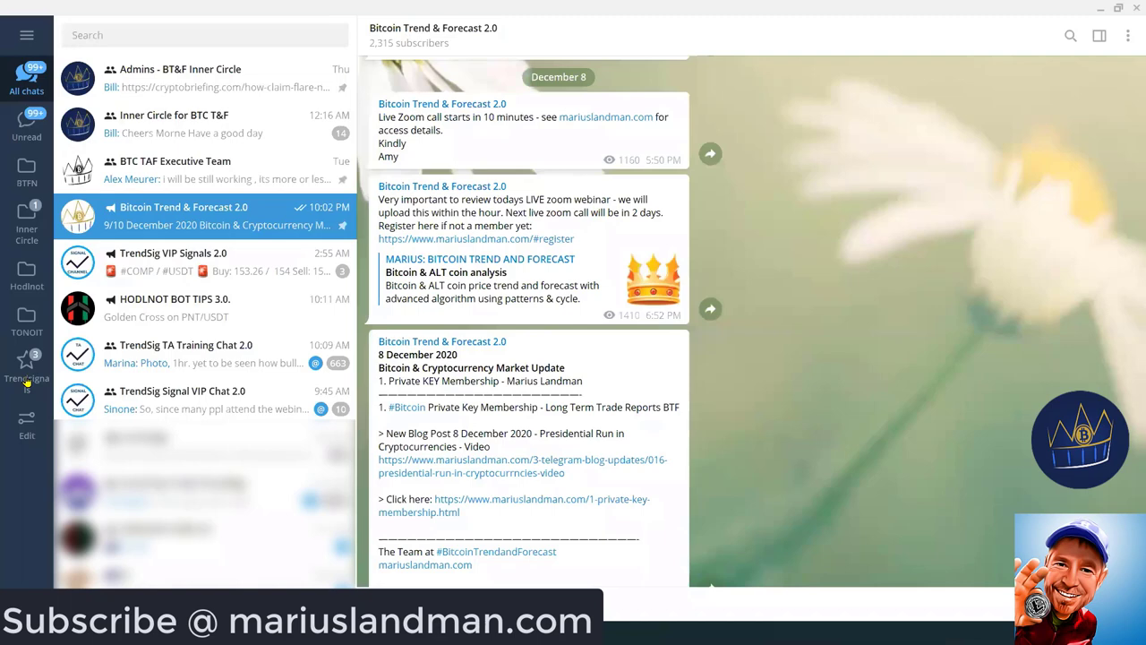
- Open the Trendsignals folder, view its chats and pin the TrendSig VIP Signals 2.0 channel to the top
click(28, 376)
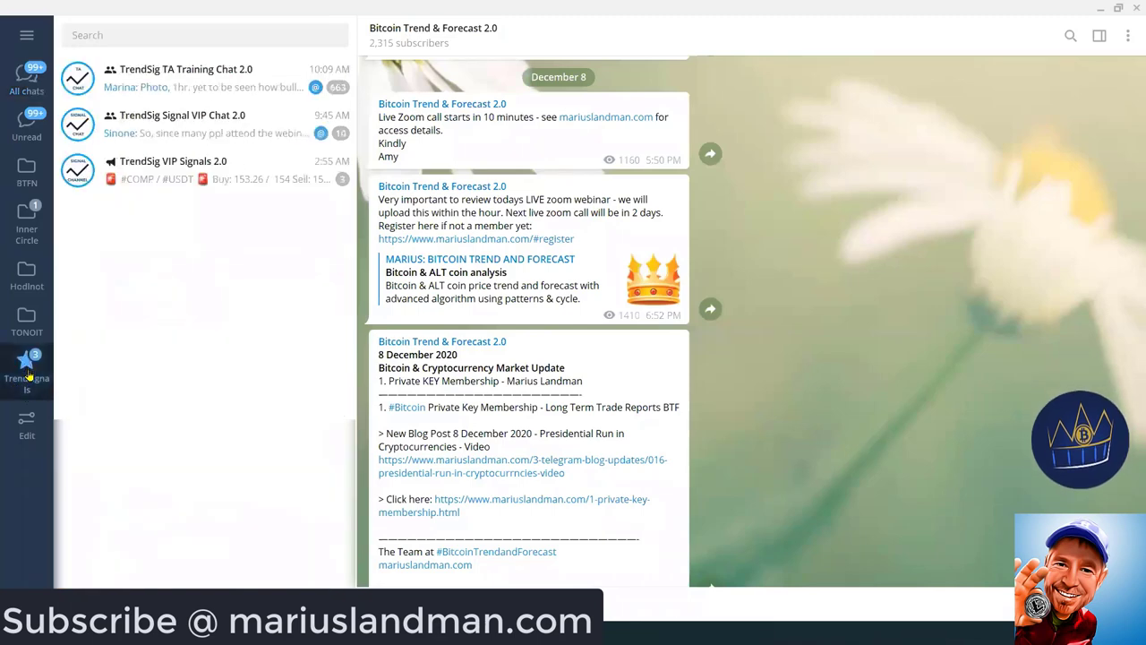
click(206, 79)
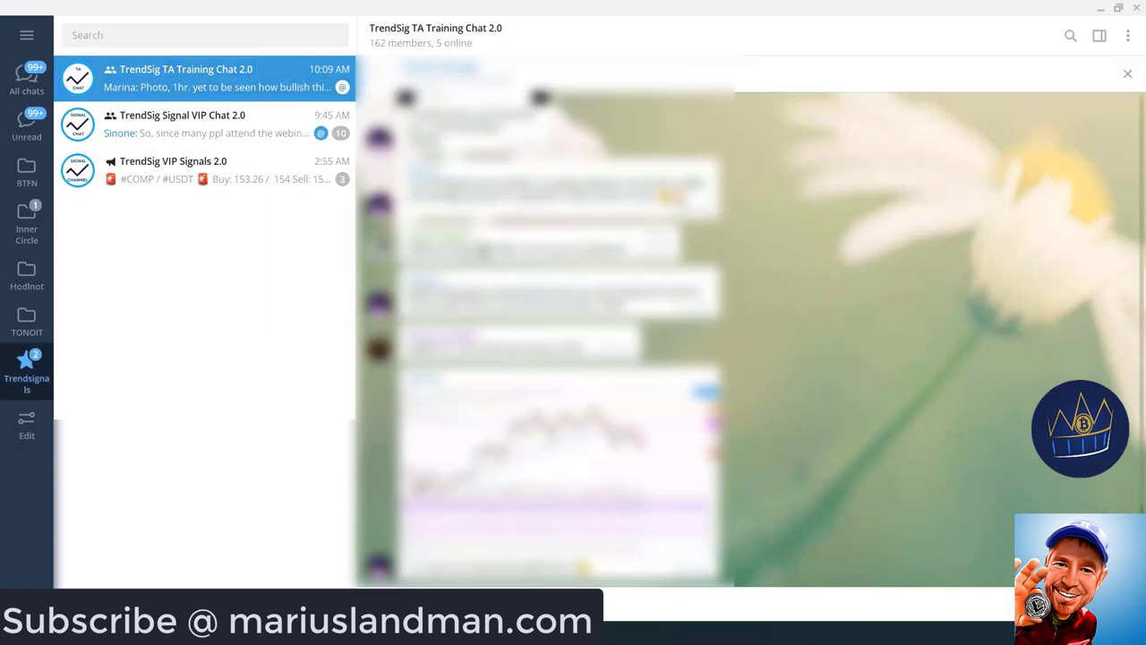
click(247, 171)
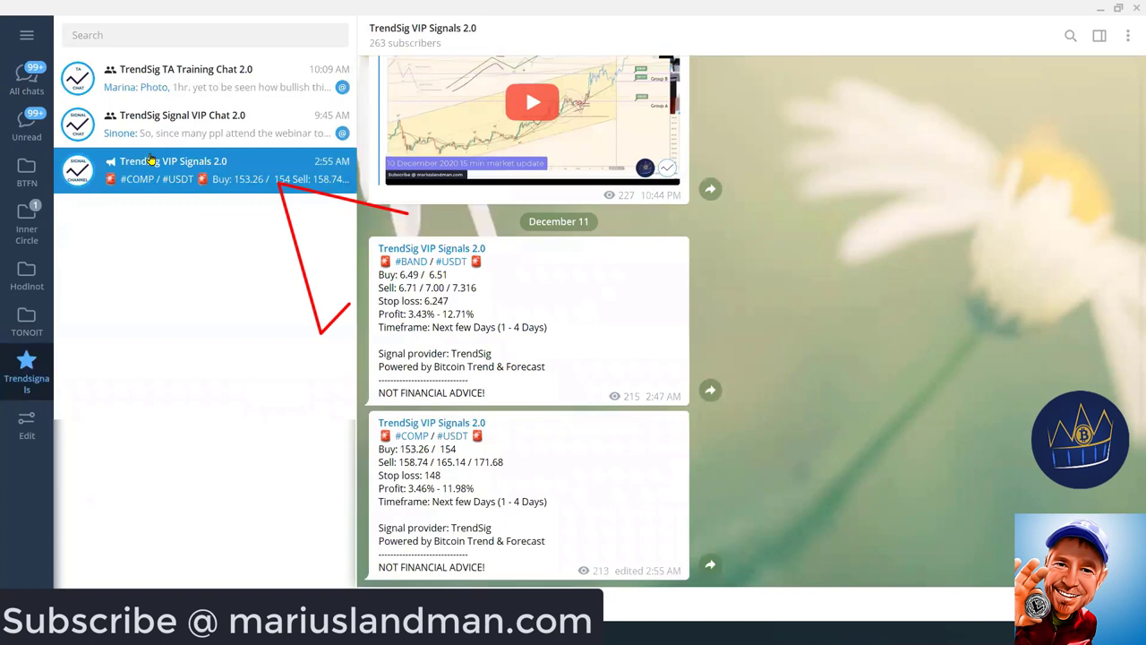
right_click(152, 161)
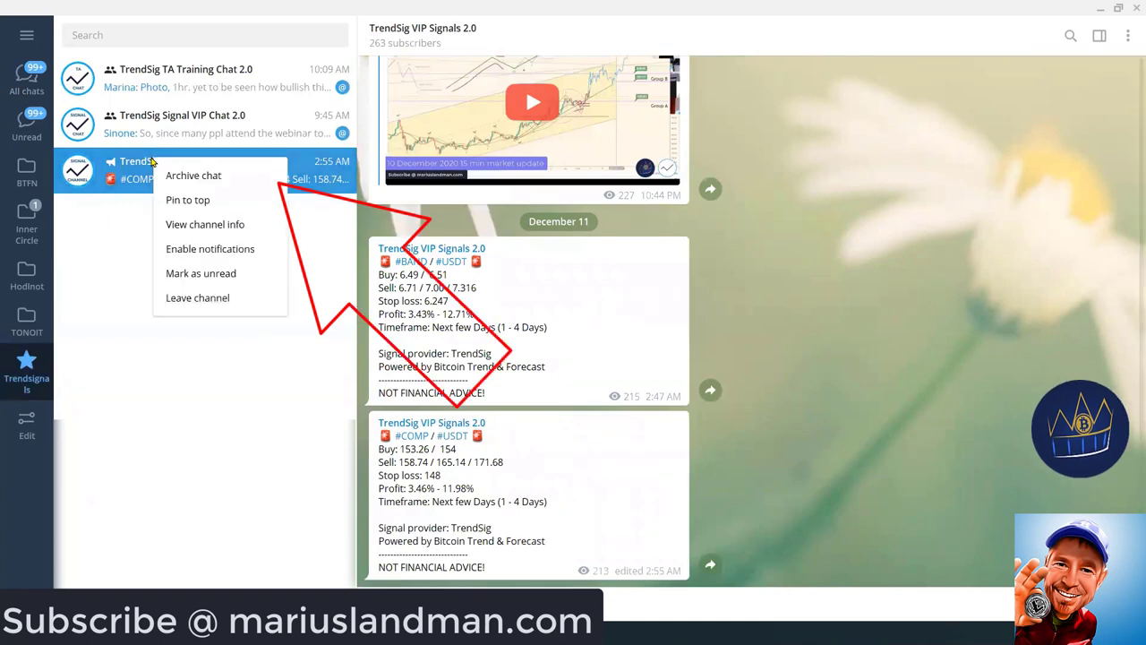
click(179, 200)
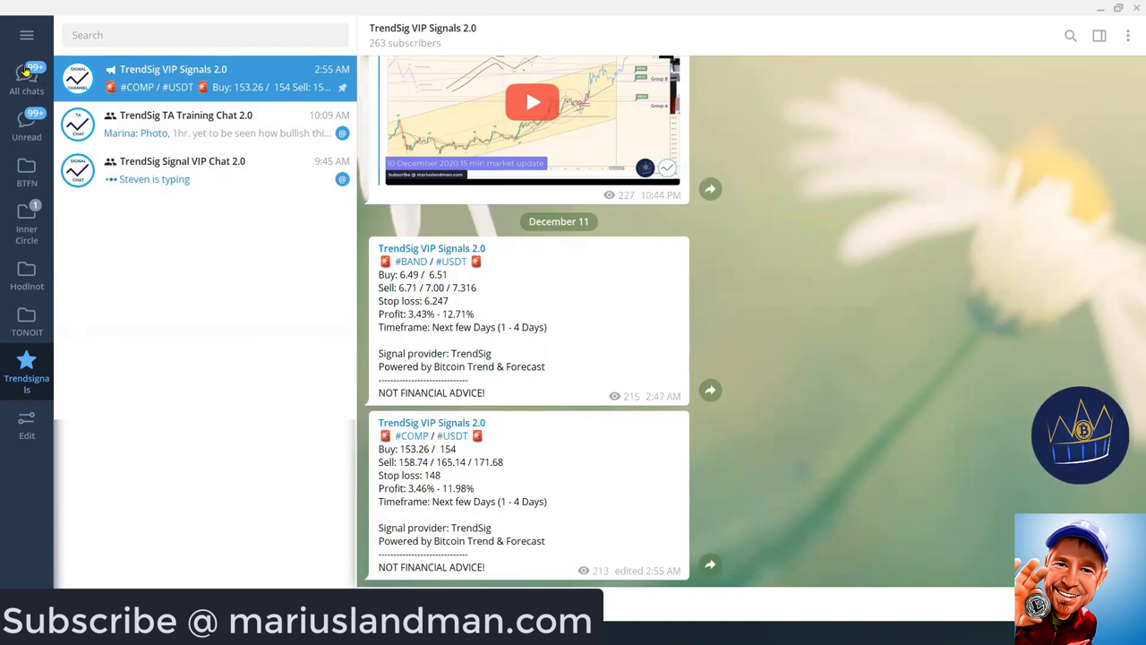
- Start a new chat folder in the folder settings and name it Master Trade
click(27, 74)
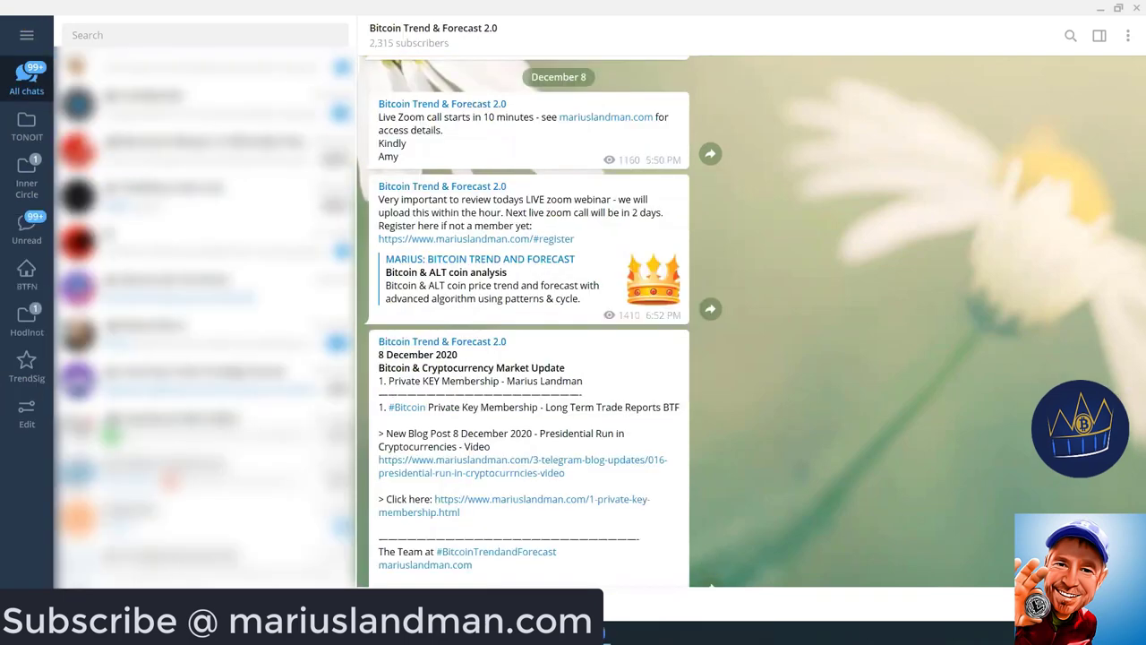
click(27, 38)
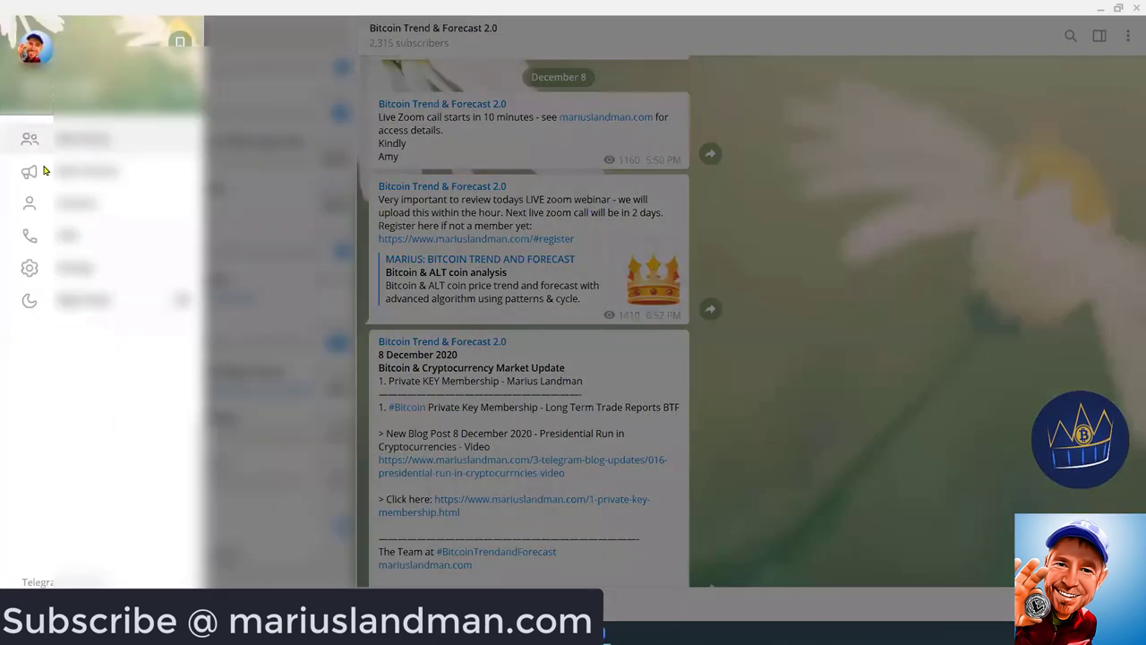
click(72, 268)
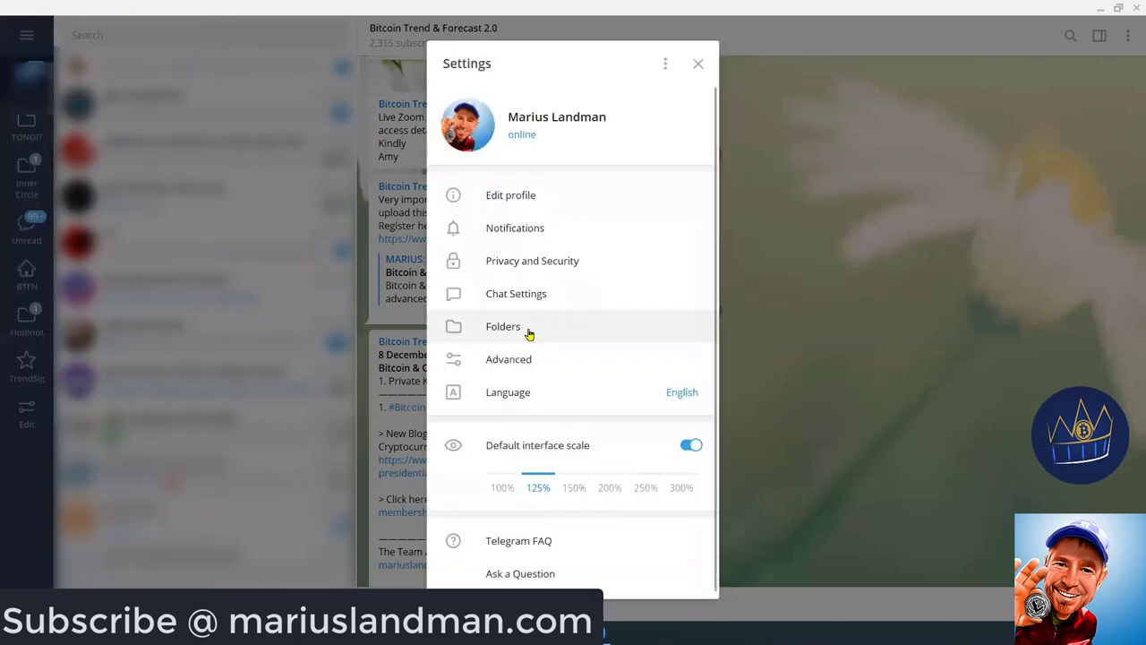
click(528, 333)
click(684, 511)
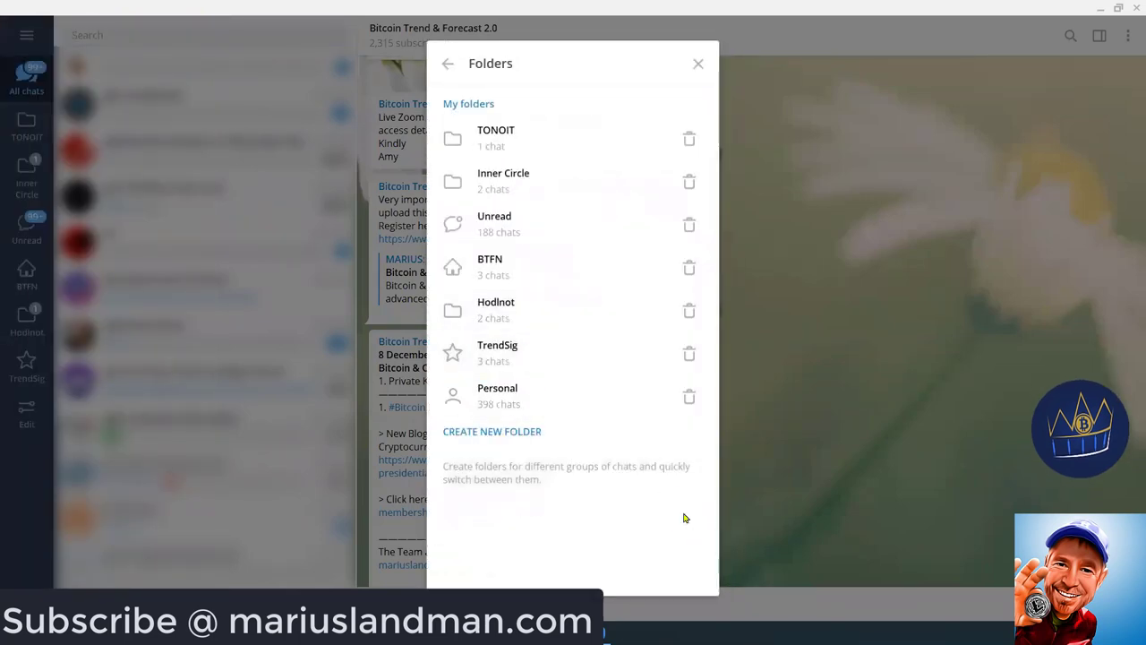
click(506, 433)
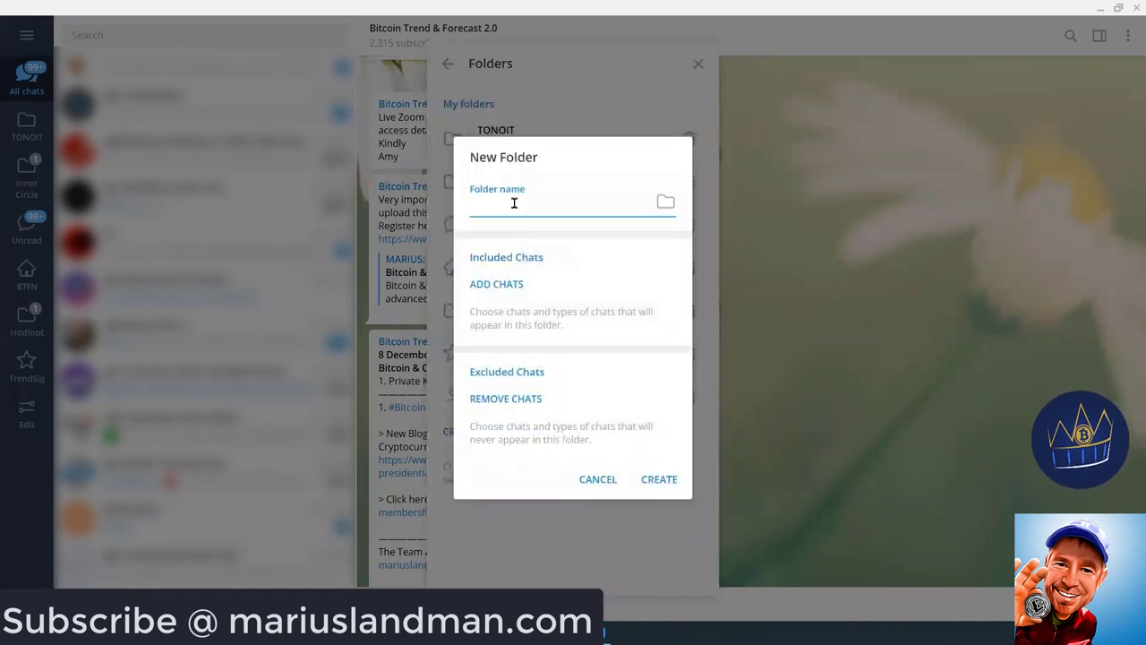
text(Master Ted)
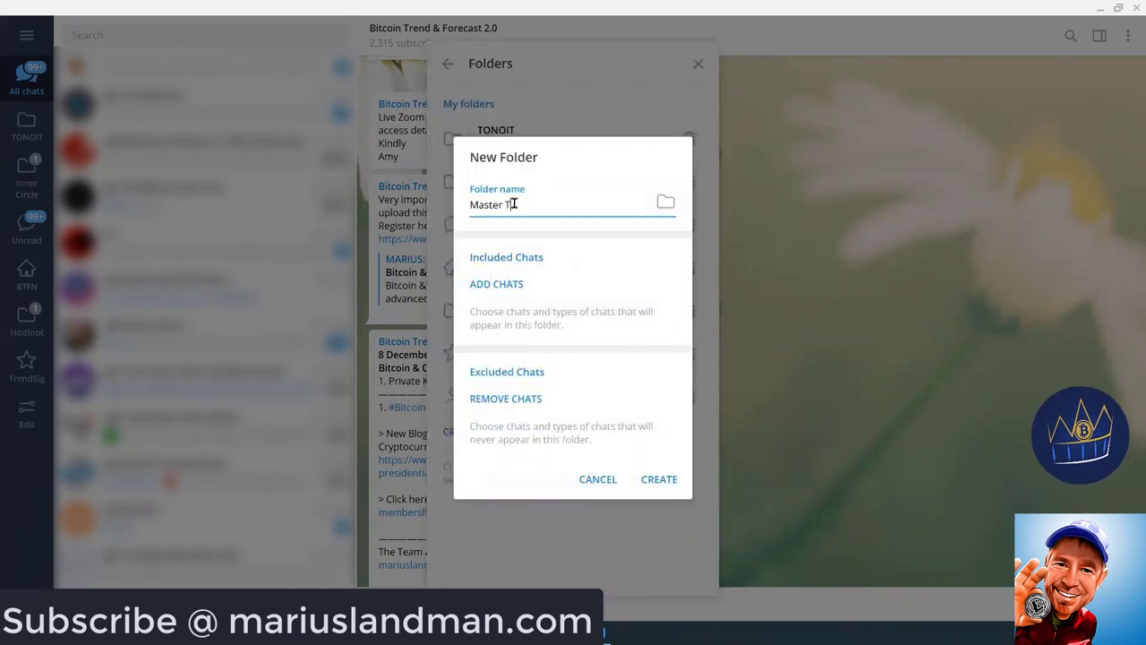
click(660, 479)
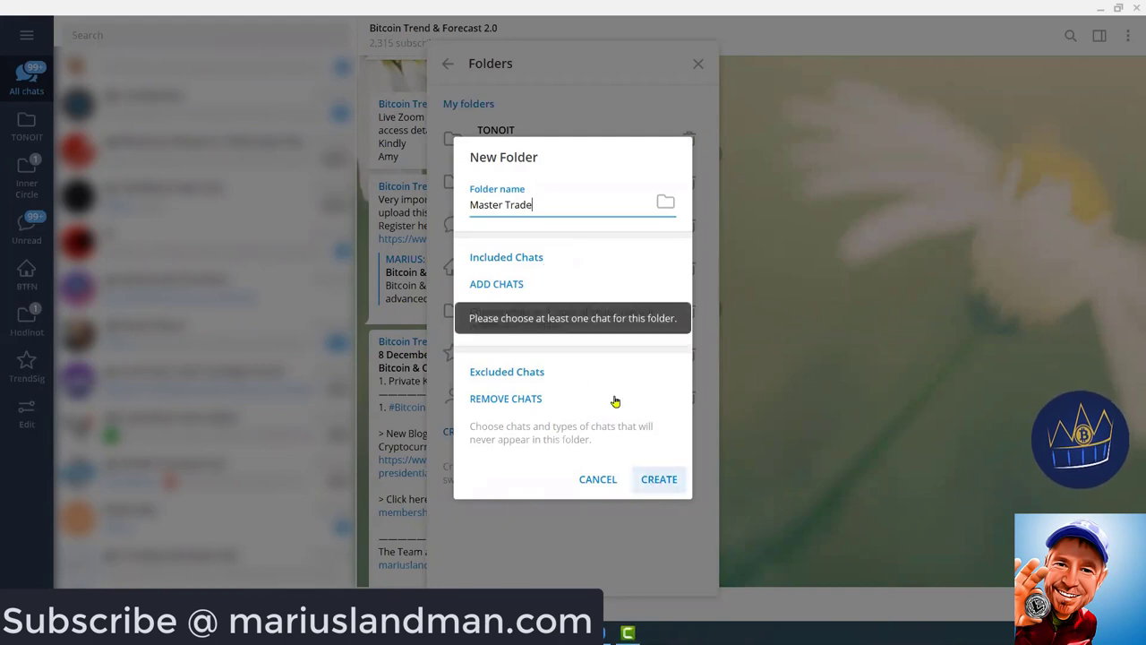
- Create the Master Trade folder with one chat from the list included, and move it up the folder list to Inner Circle's place
click(506, 289)
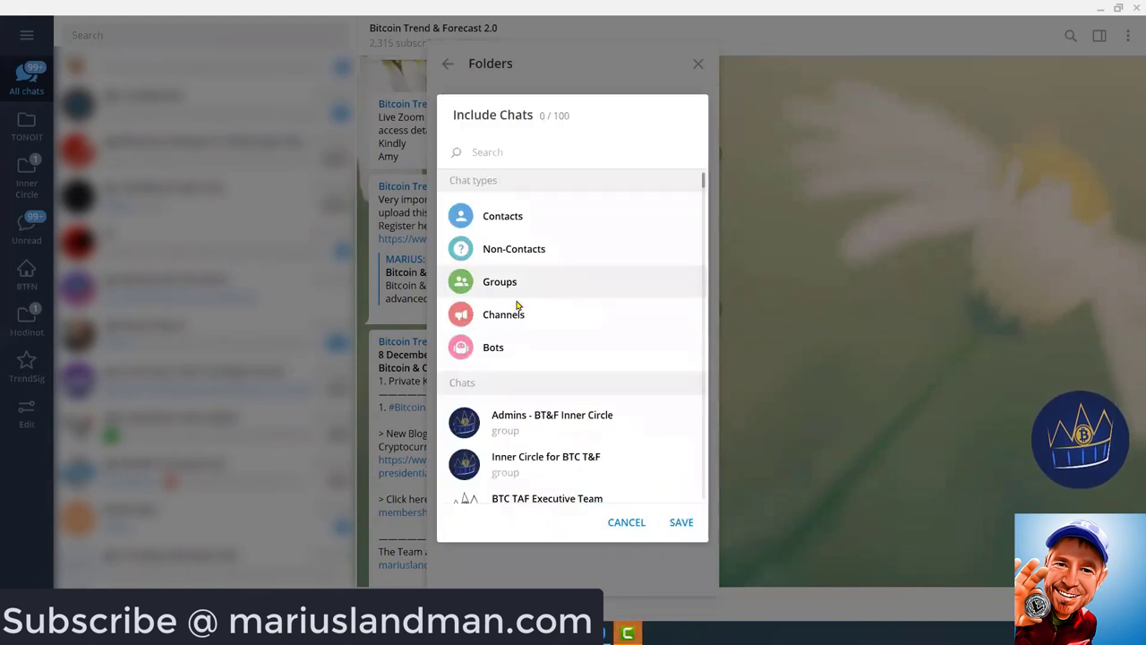
scroll(570, 340, down, 10)
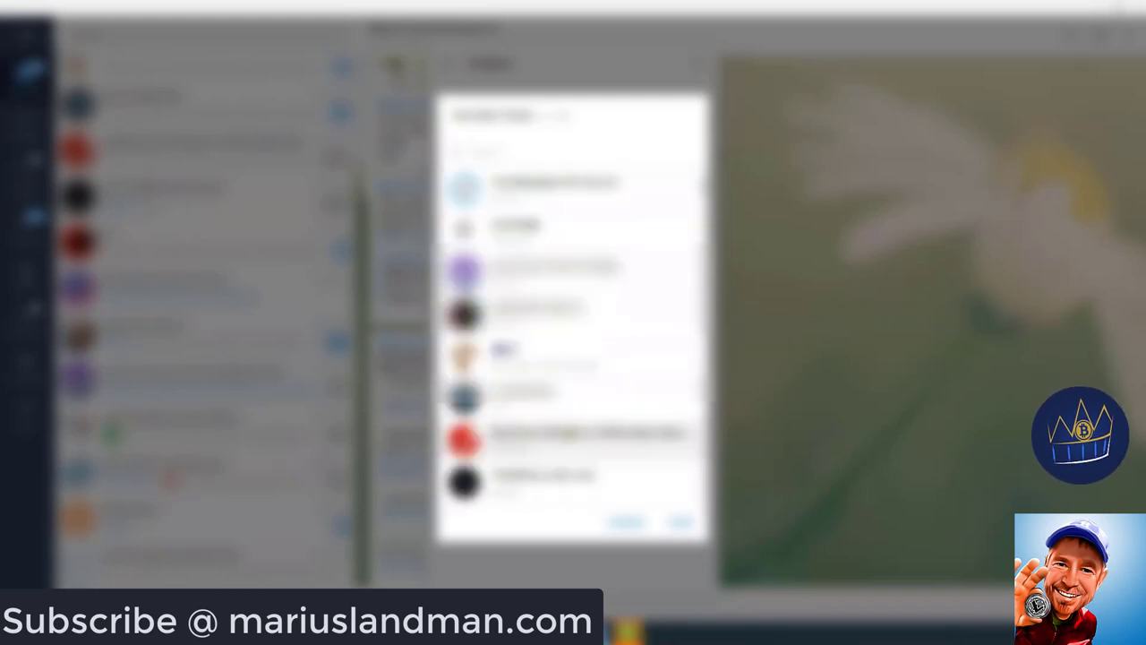
click(546, 349)
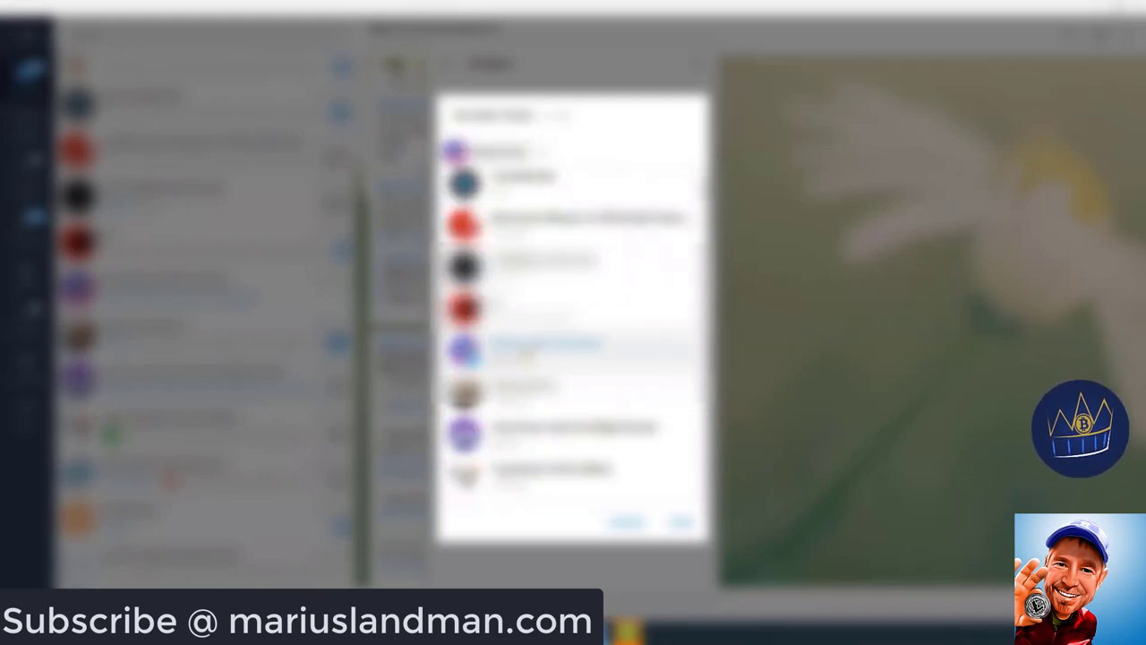
click(679, 522)
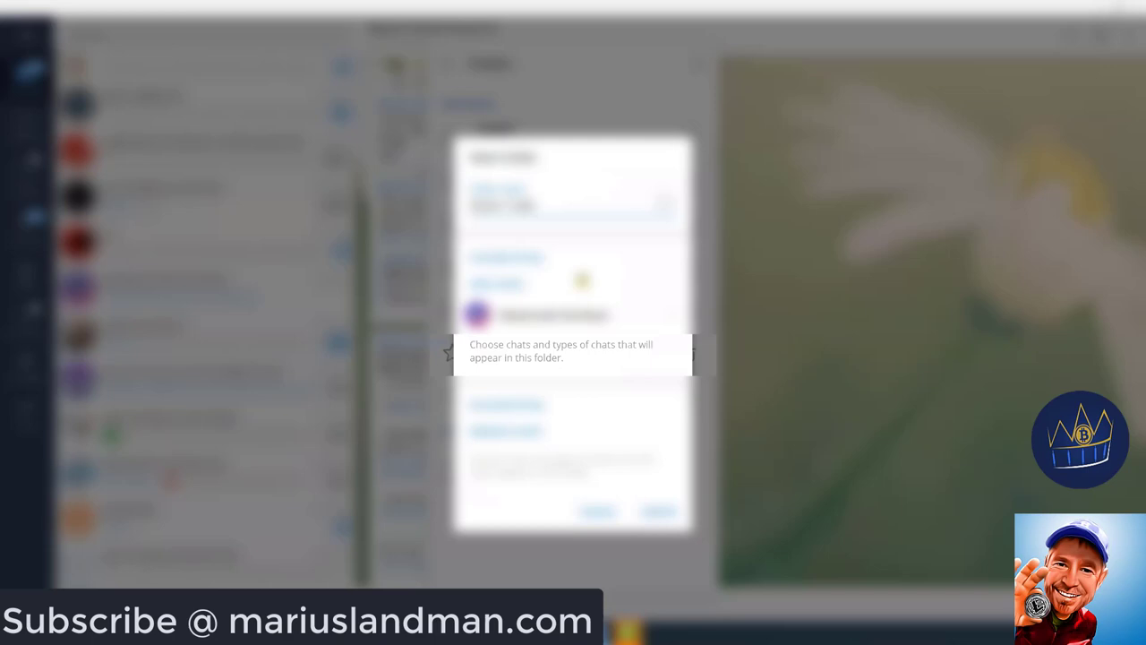
click(665, 518)
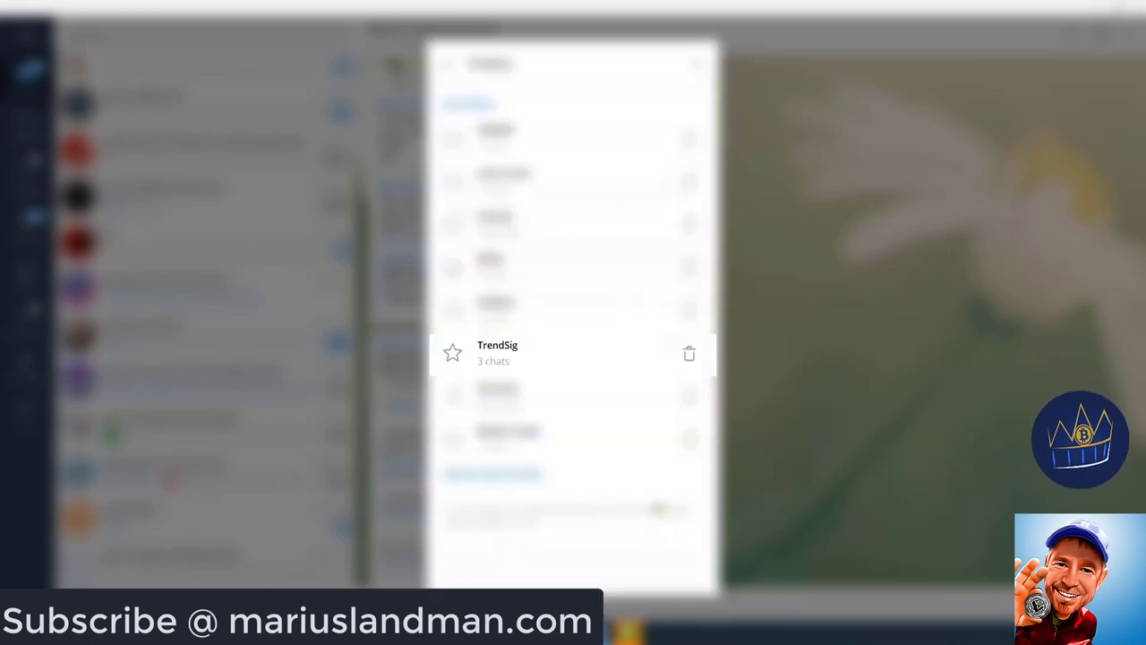
click(699, 69)
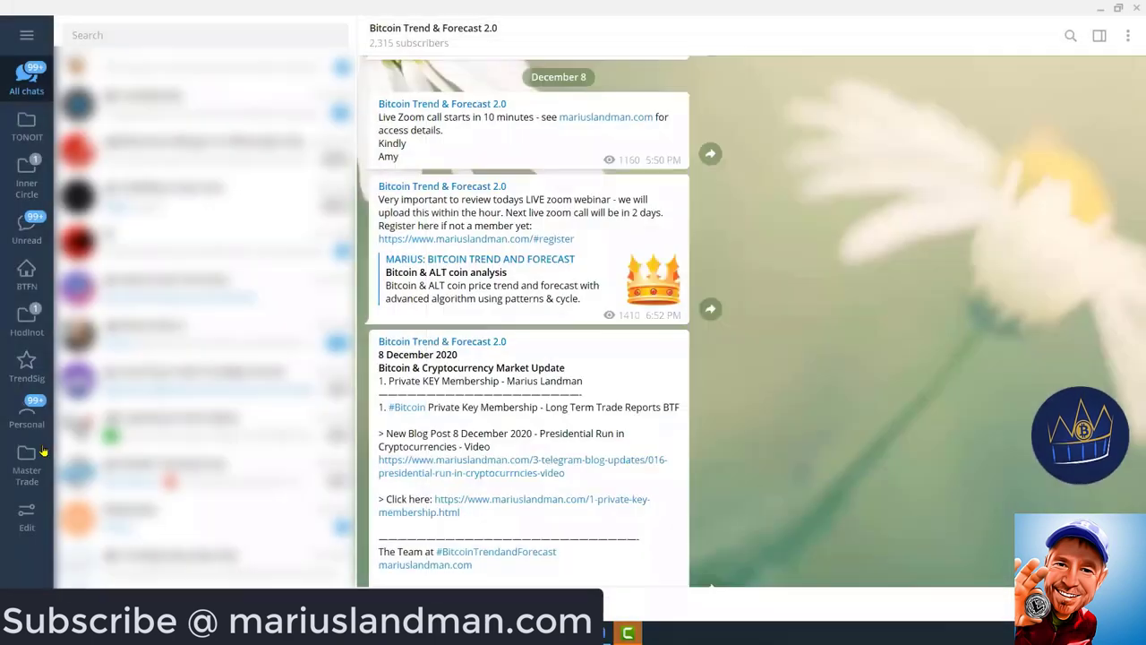
drag(29, 470, 37, 177)
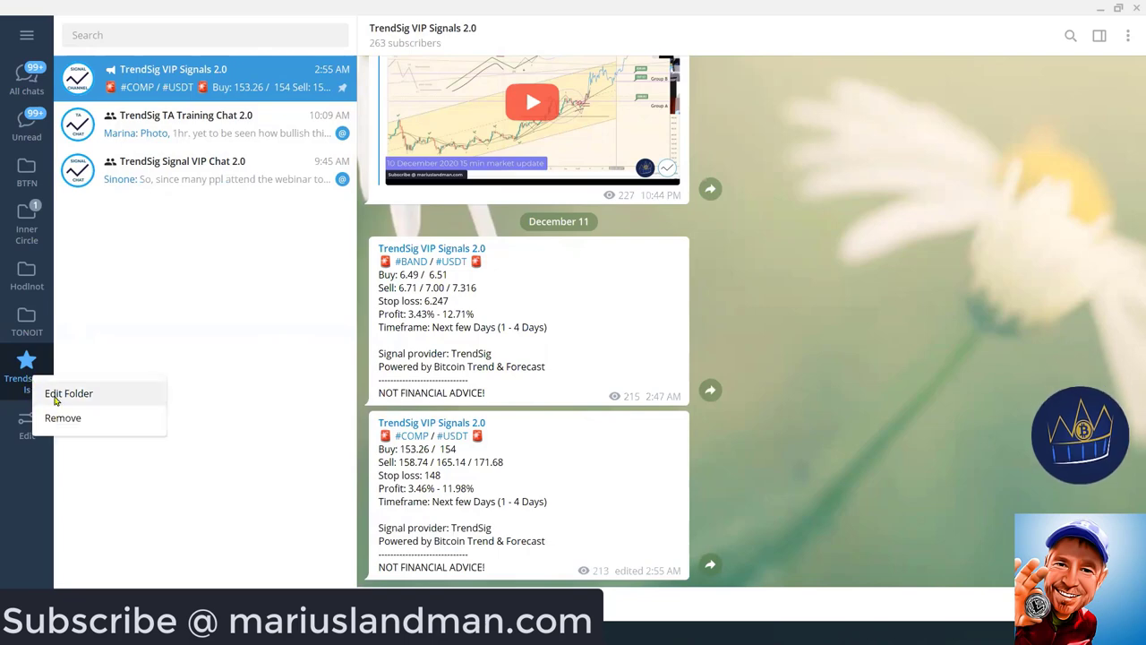
- Rename the Trendsignals folder to TrendSig and save it
click(61, 395)
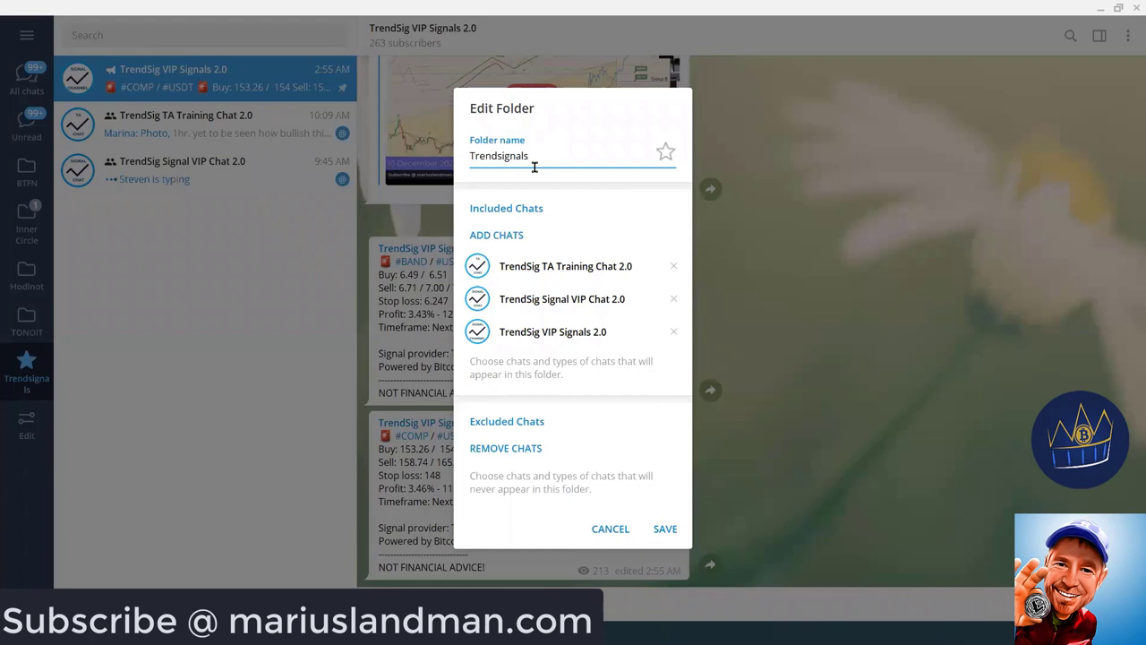
key(BackSpace)
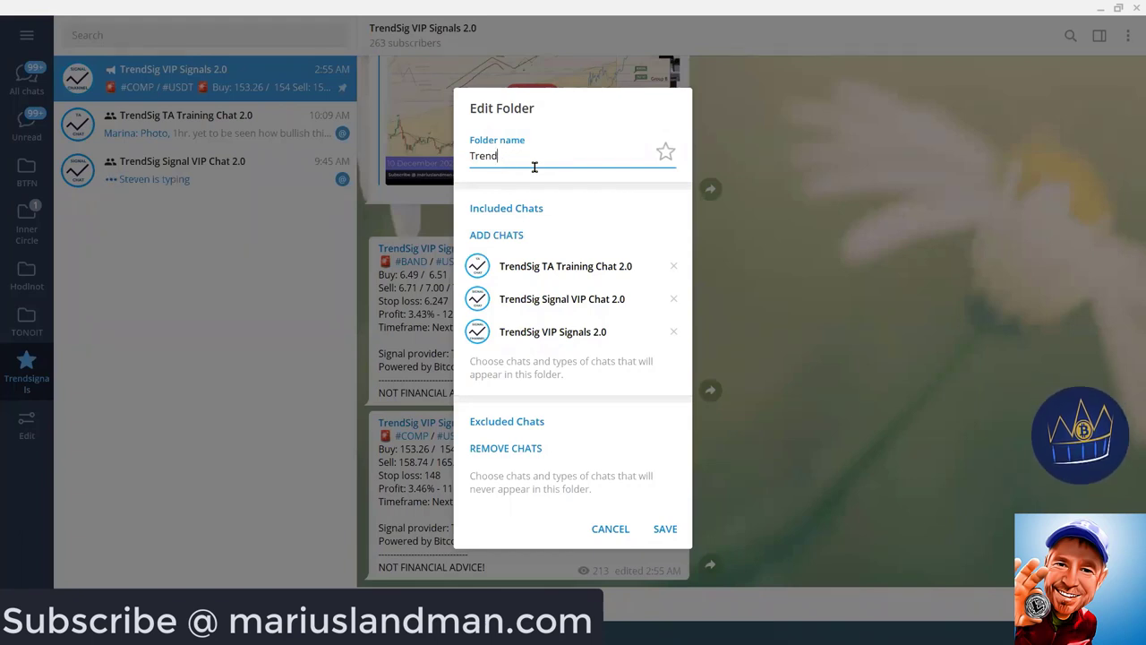
text(Sig)
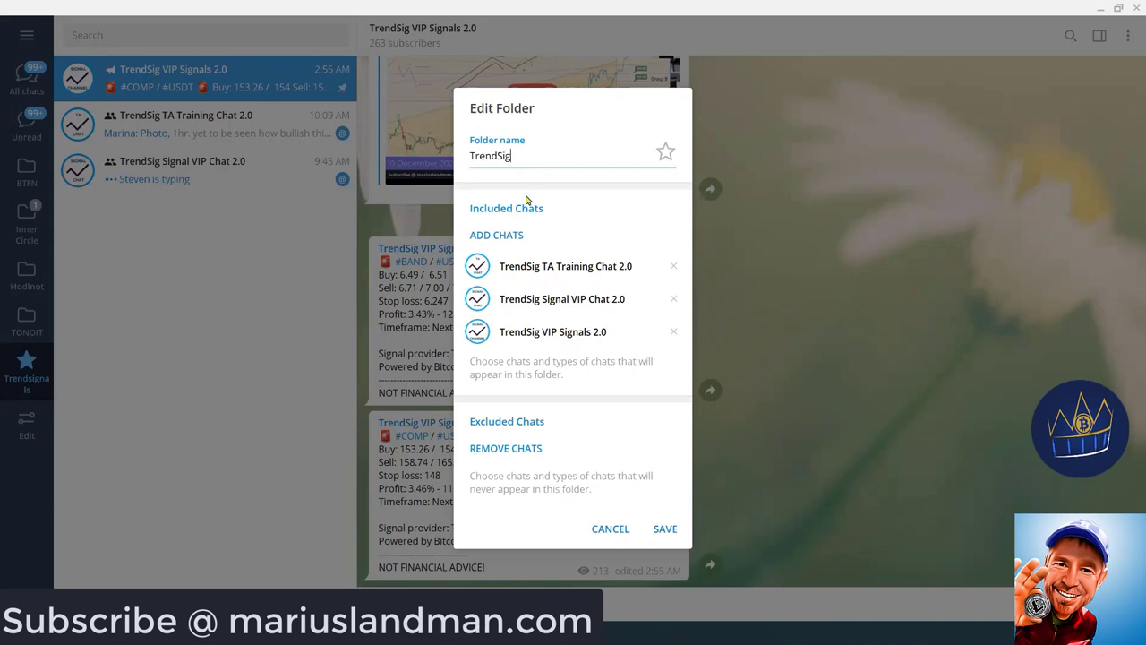
click(663, 530)
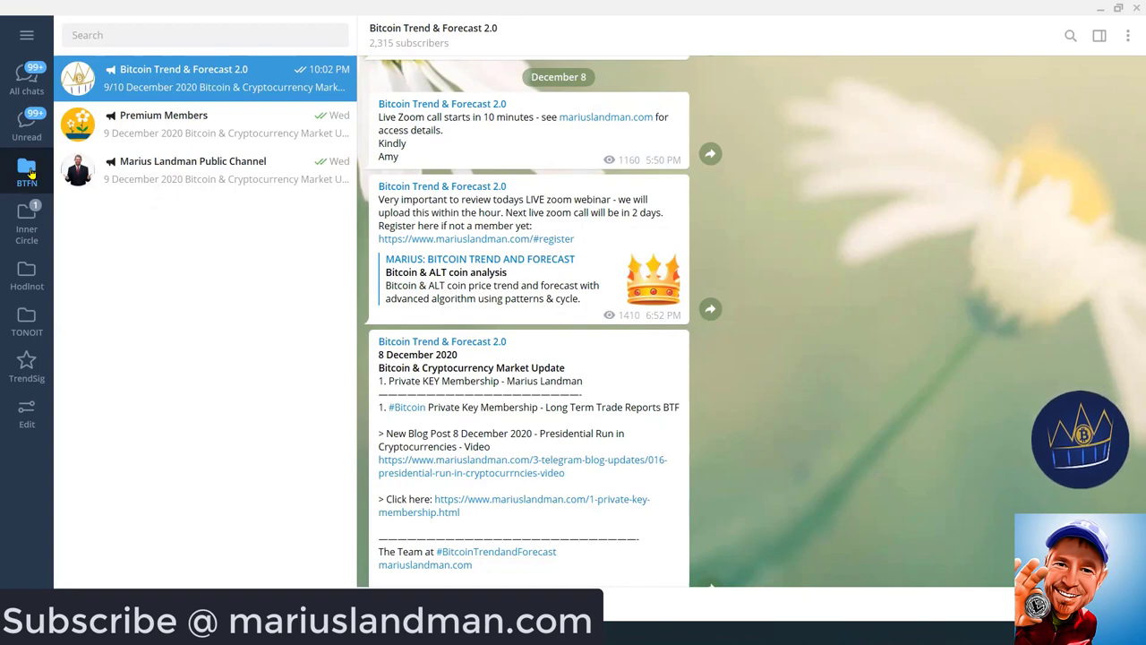
- Give the BTFN folder the house icon and save the folder
right_click(29, 172)
click(71, 184)
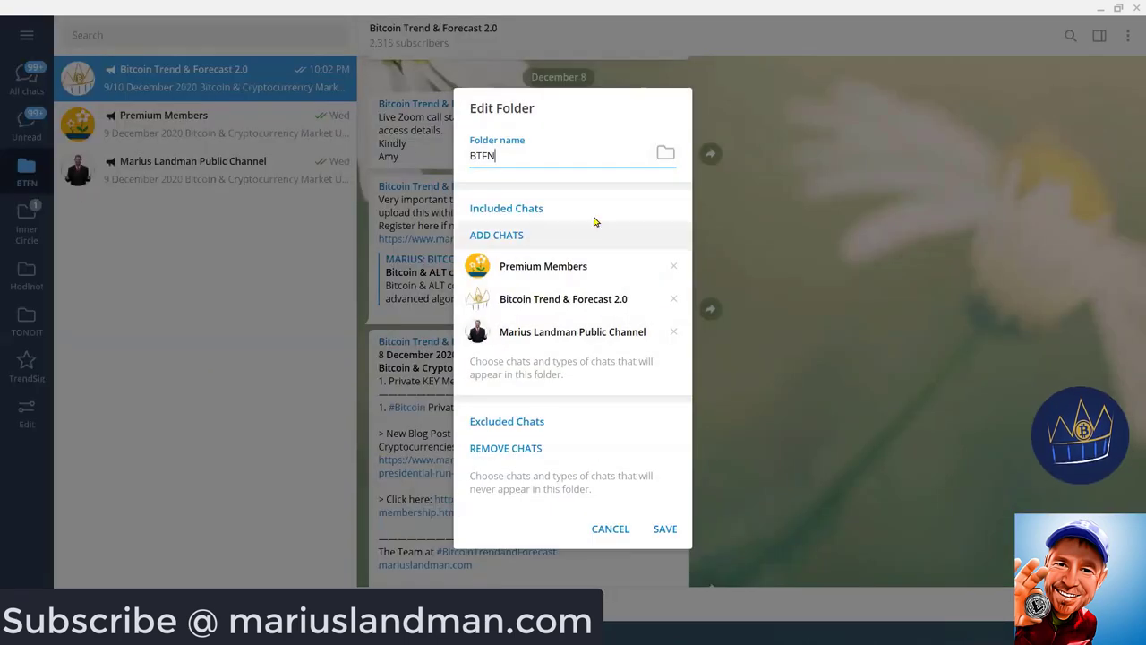
mouse_move(663, 159)
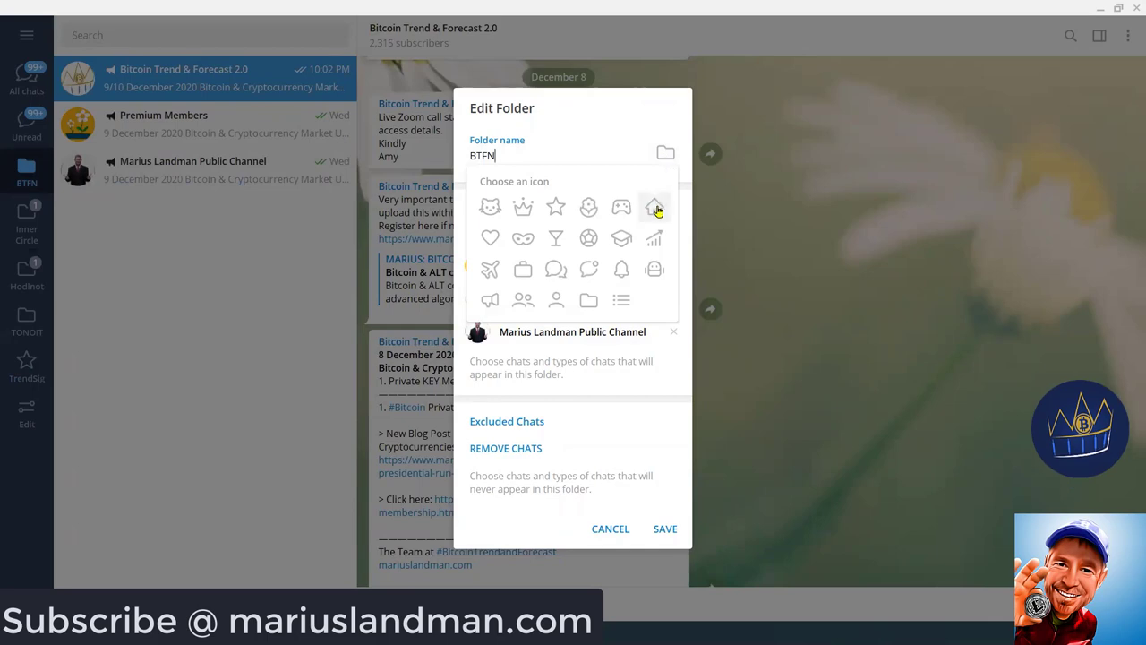
click(654, 212)
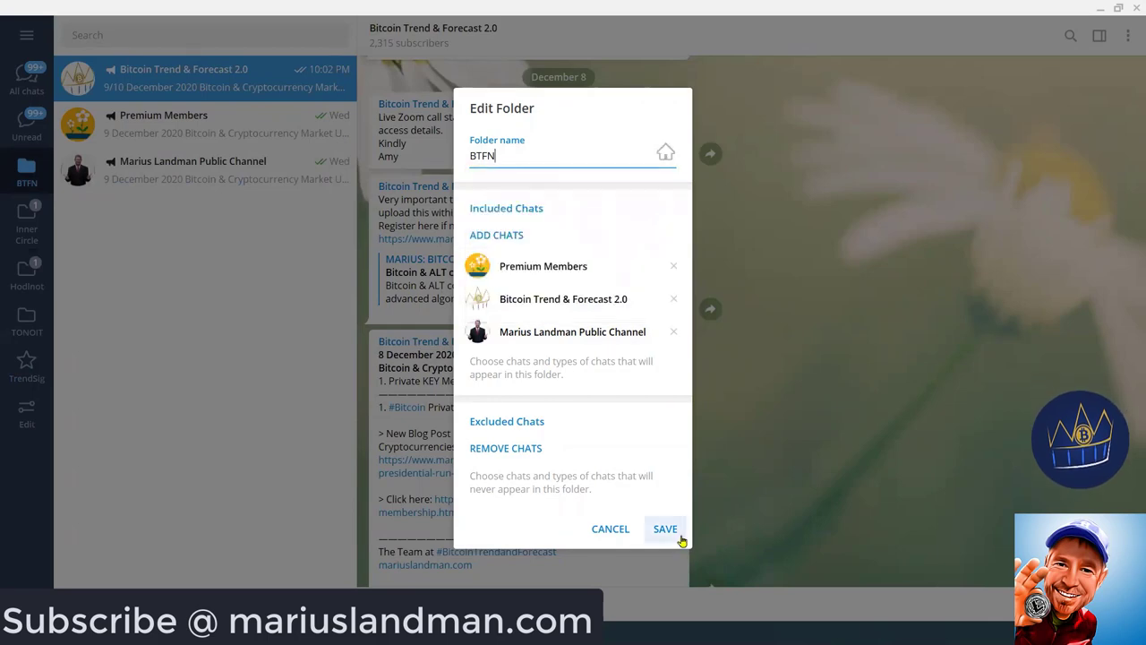
click(667, 529)
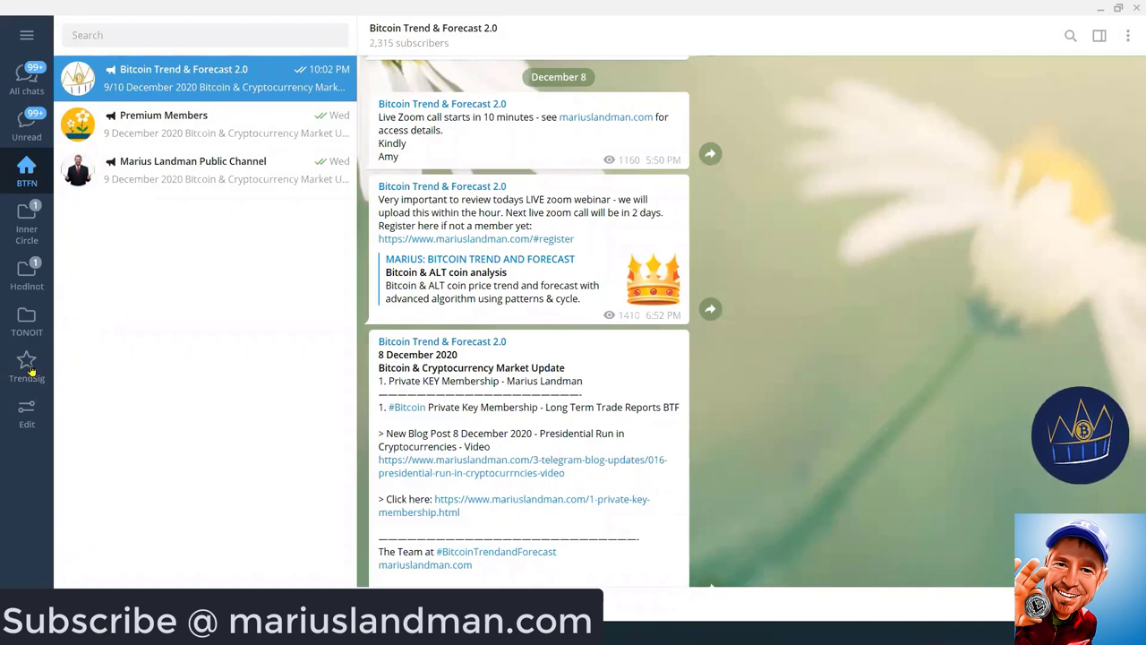
- Reorder the folders so that TONOIT comes directly below All chats, followed by Inner Circle above Unread
drag(27, 314, 37, 127)
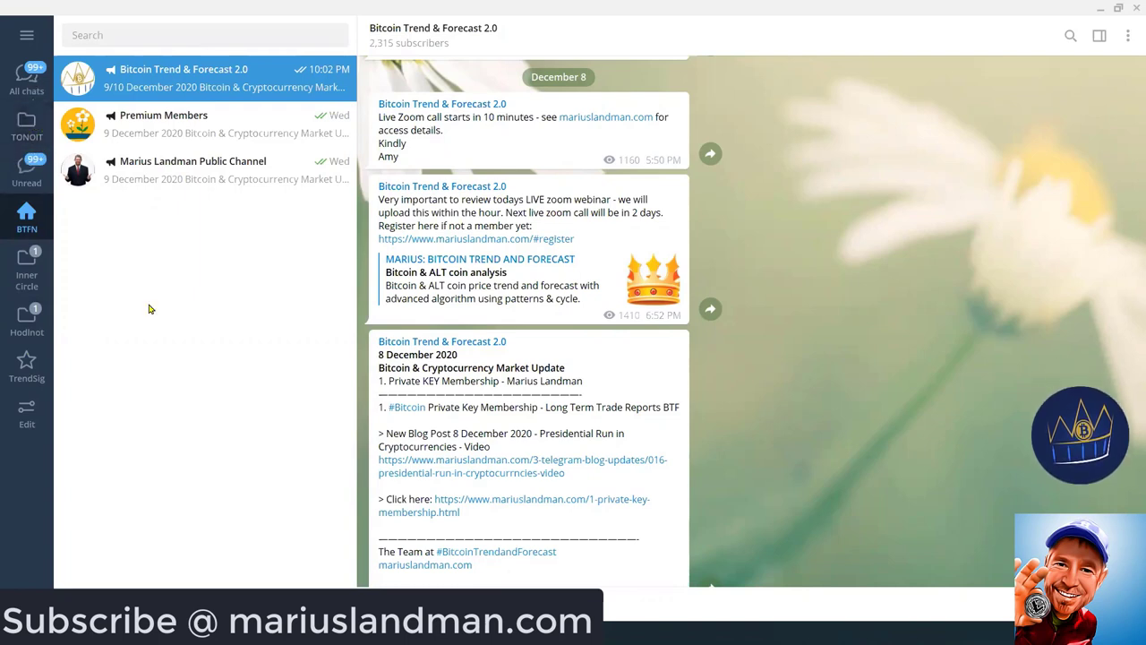
drag(28, 277, 32, 180)
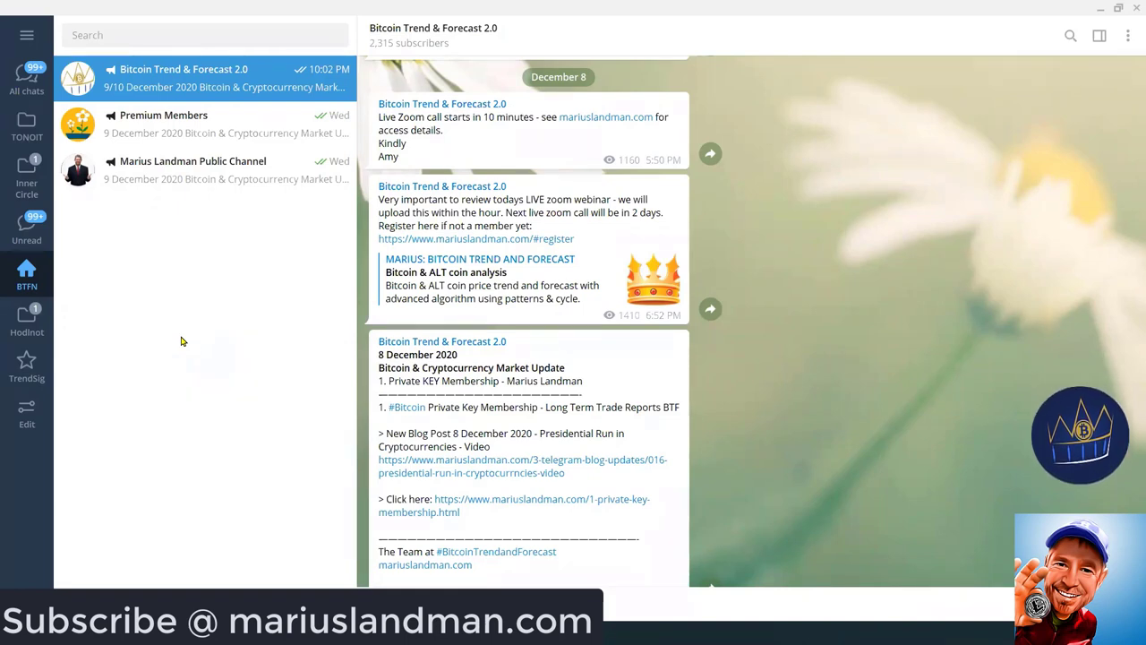
- Return to All chats and browse down the full chat list
click(34, 67)
click(27, 78)
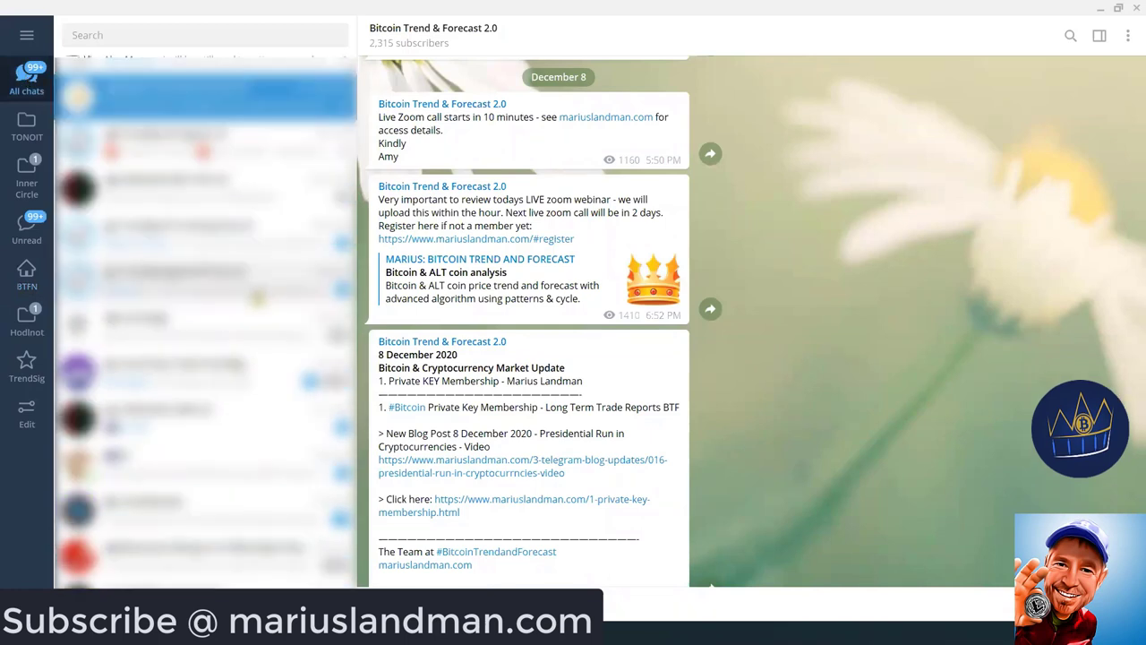
scroll(205, 323, down, 3)
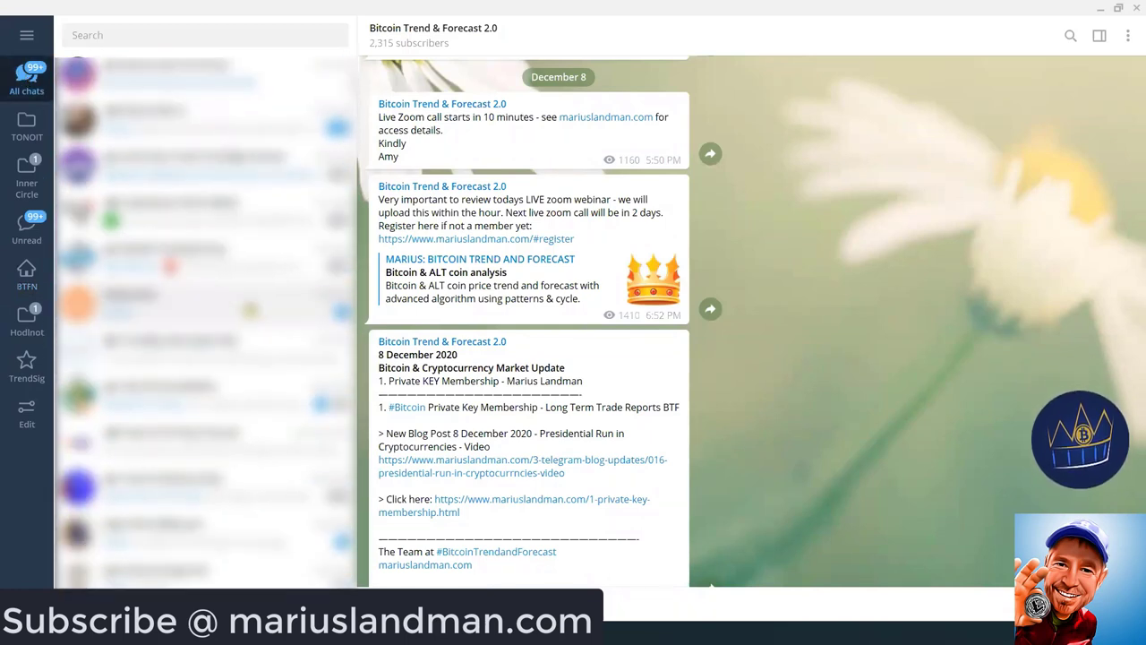